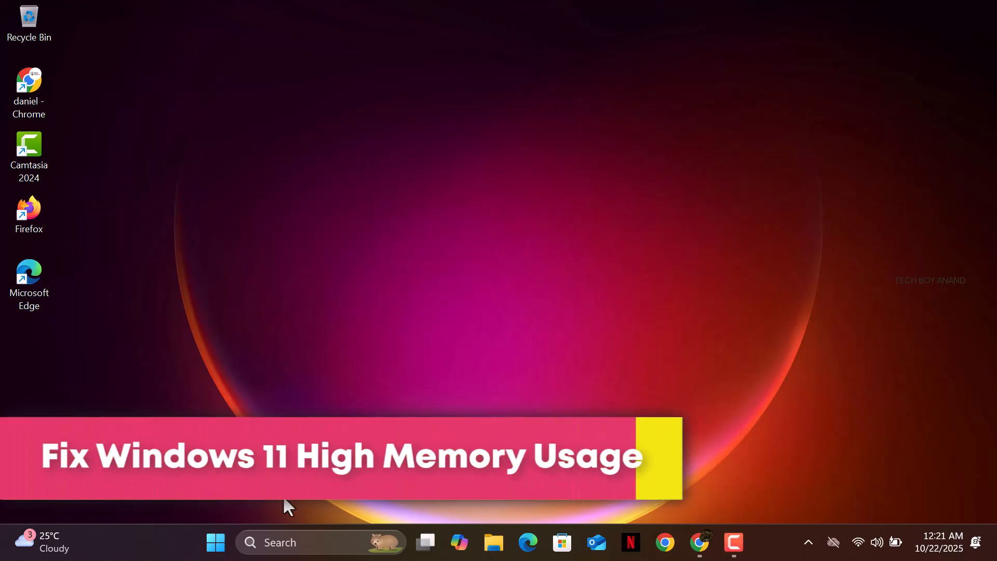
Open Task Manager from the taskbar's right-click menu
right_click(764, 543)
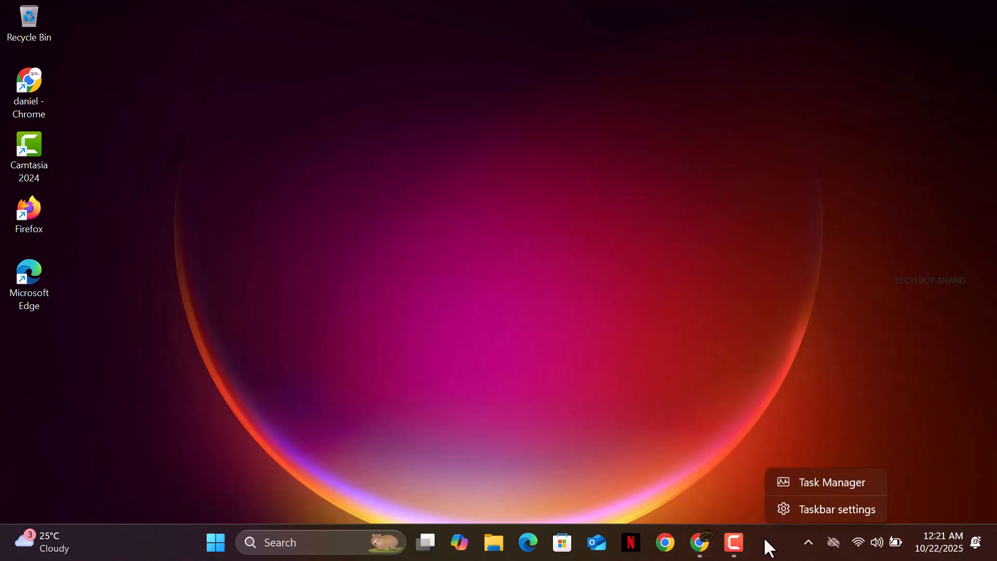
click(809, 477)
click(735, 545)
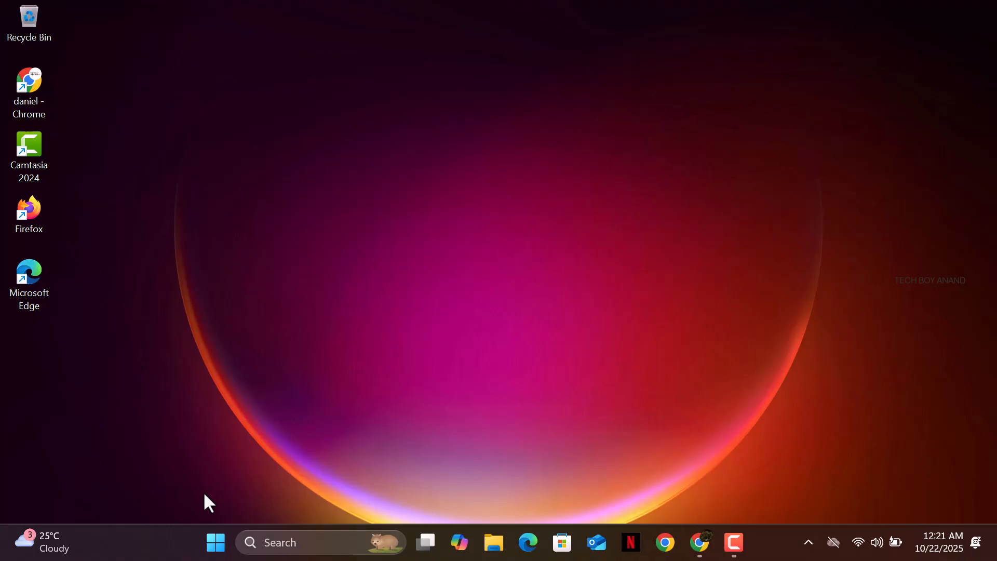
right_click(763, 543)
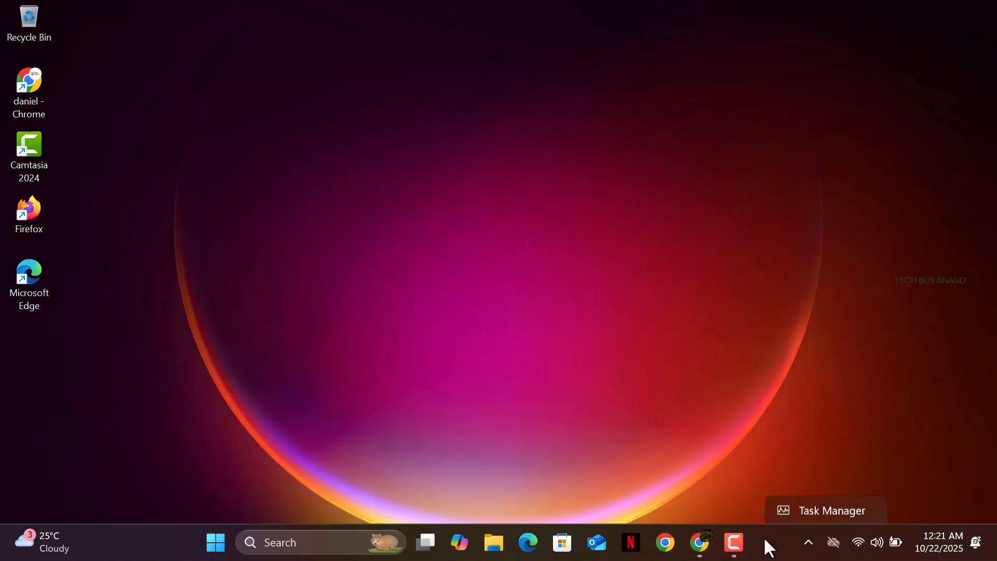
click(810, 475)
click(731, 542)
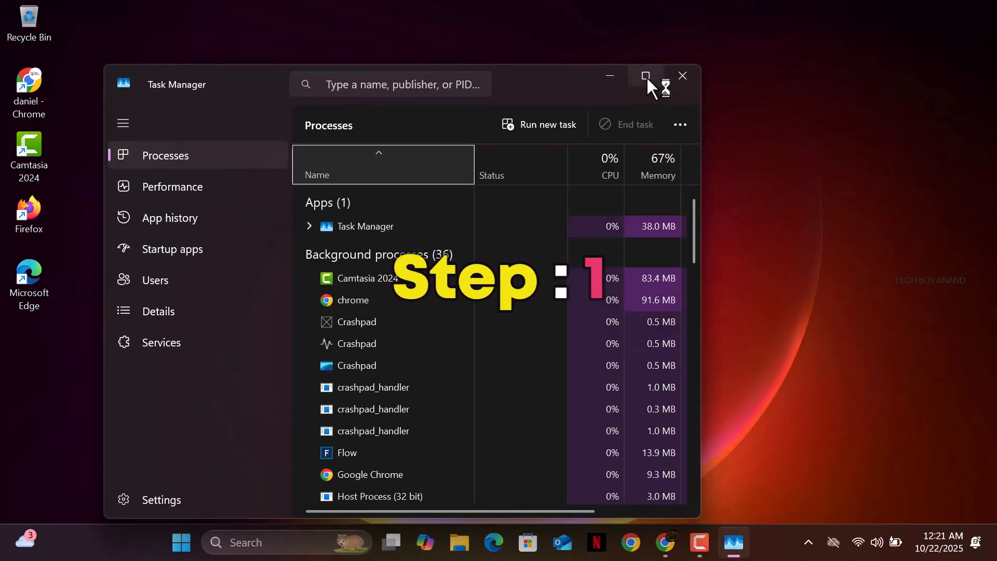
Maximize Task Manager, try ending the Synaptics pointing process, and dismiss Access denied
click(647, 77)
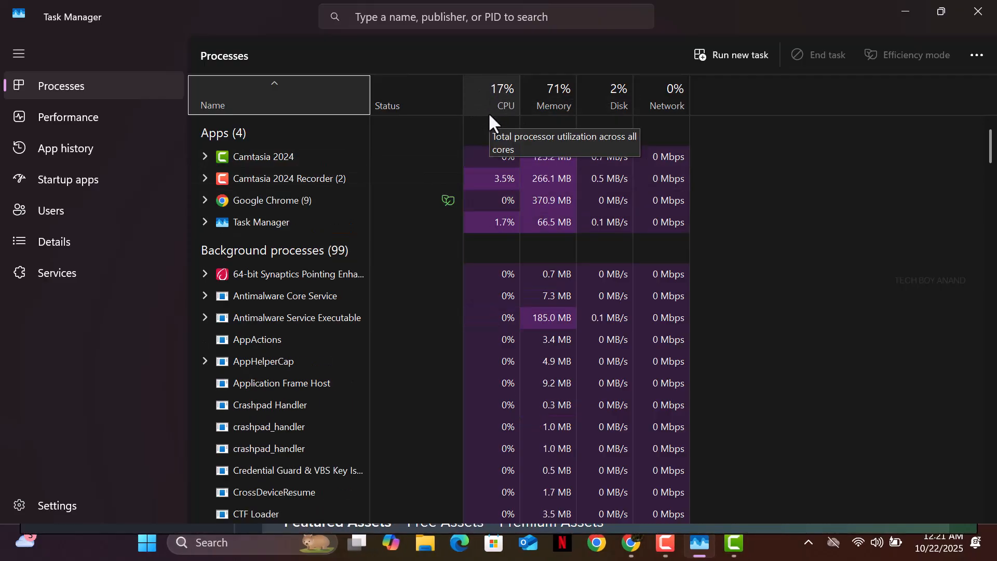
right_click(275, 272)
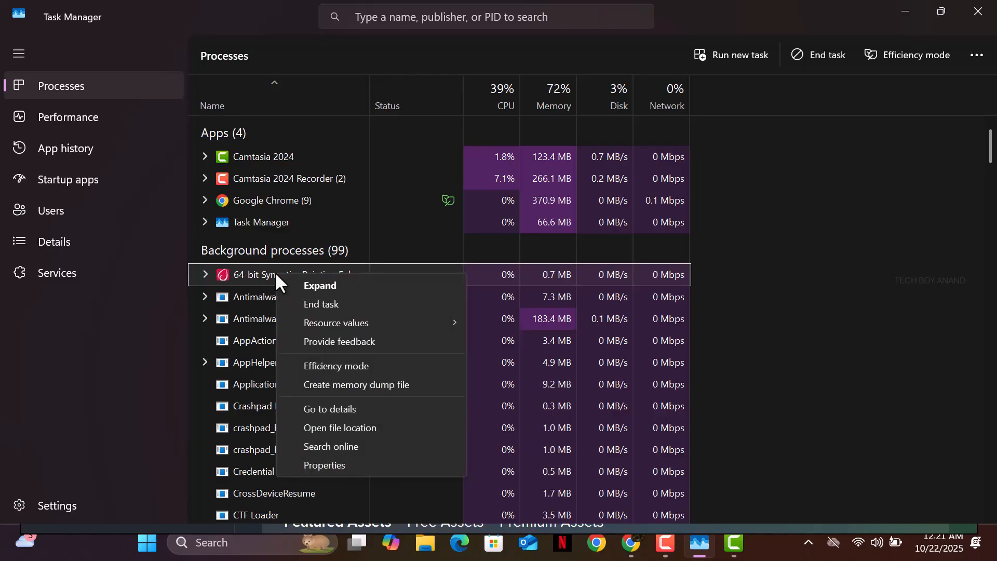
click(327, 306)
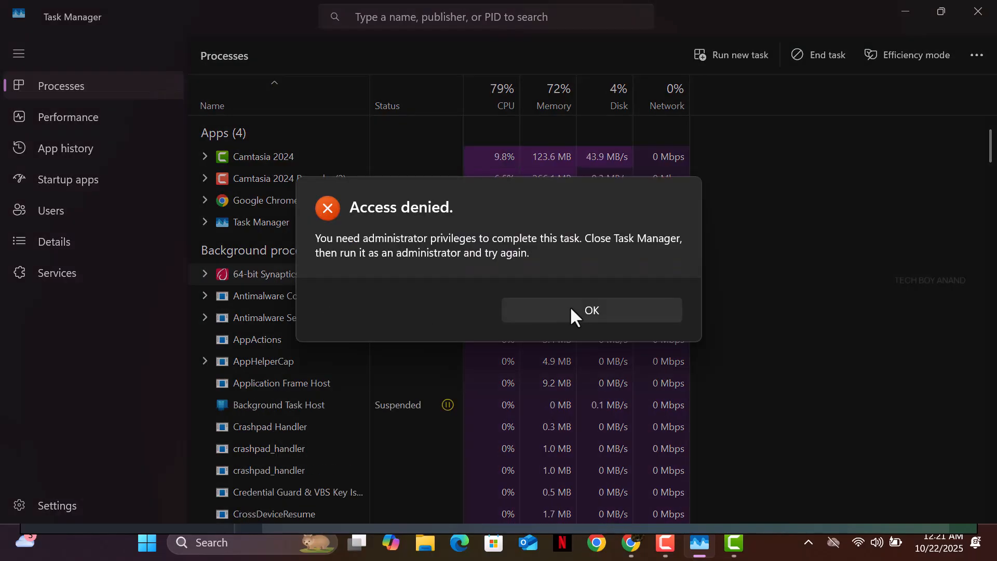
click(570, 308)
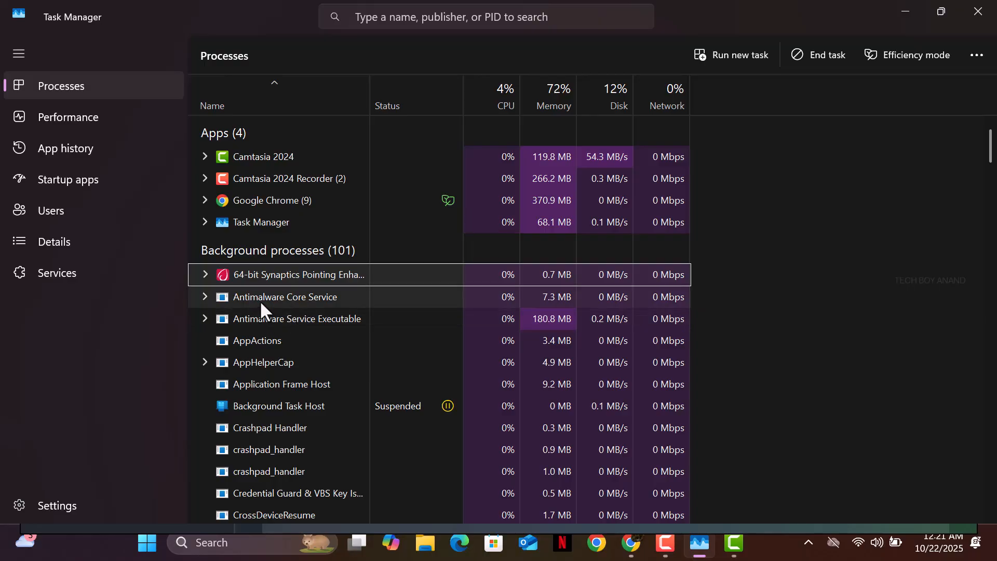
End the three Copilot processes, Microsoft Cross Device Service and all Microsoft Edge processes
drag(991, 148, 968, 217)
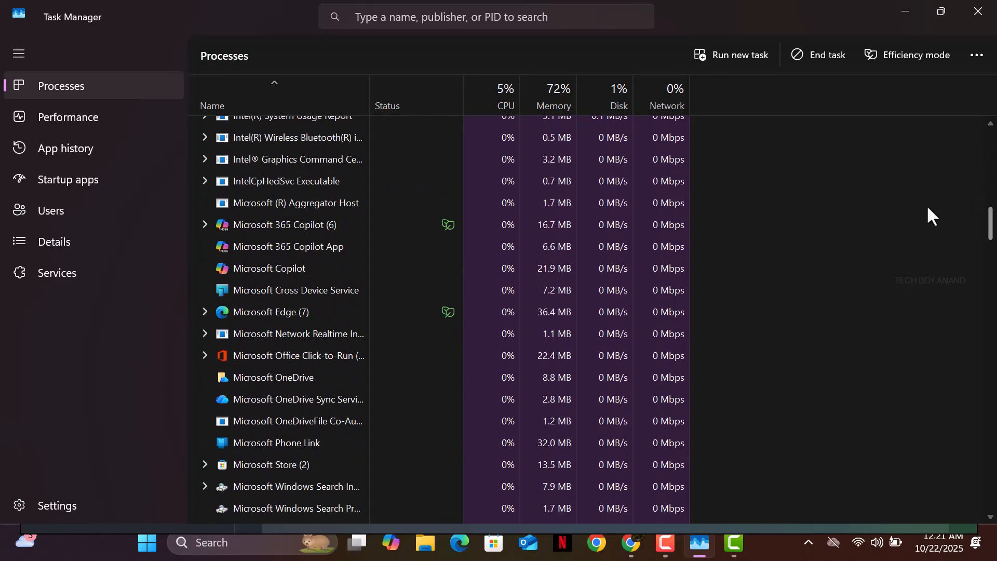
right_click(332, 226)
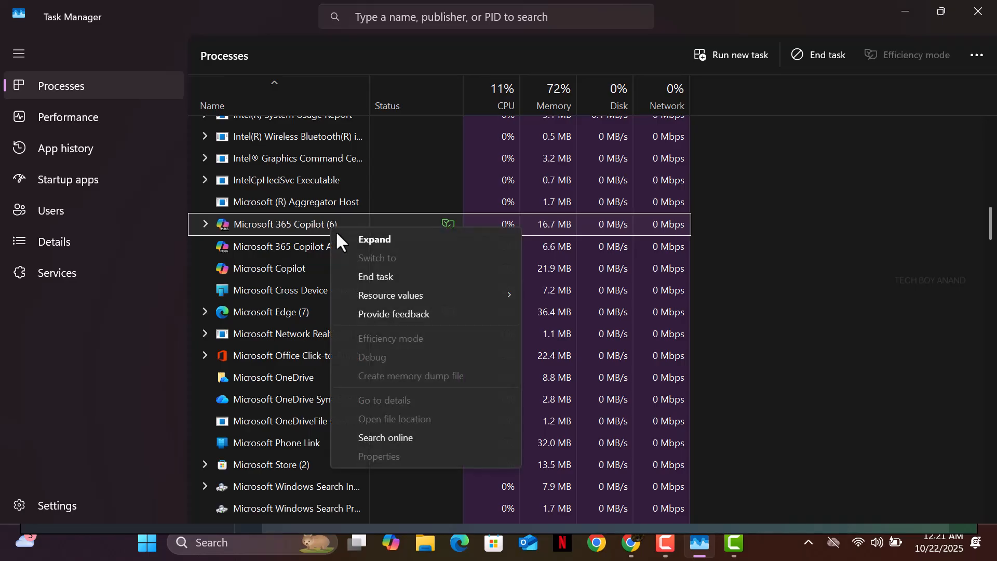
click(368, 278)
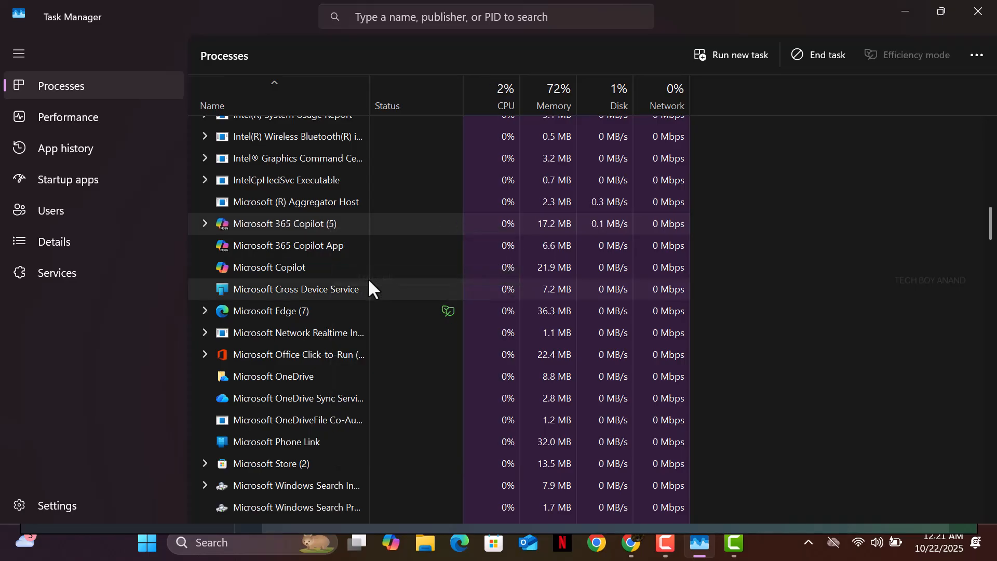
right_click(309, 227)
click(332, 241)
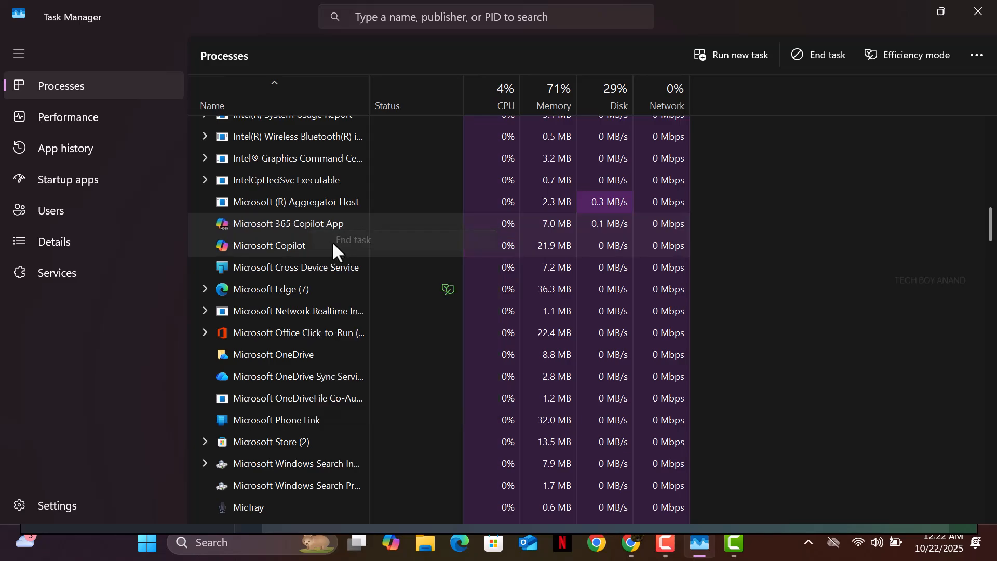
right_click(296, 224)
click(324, 243)
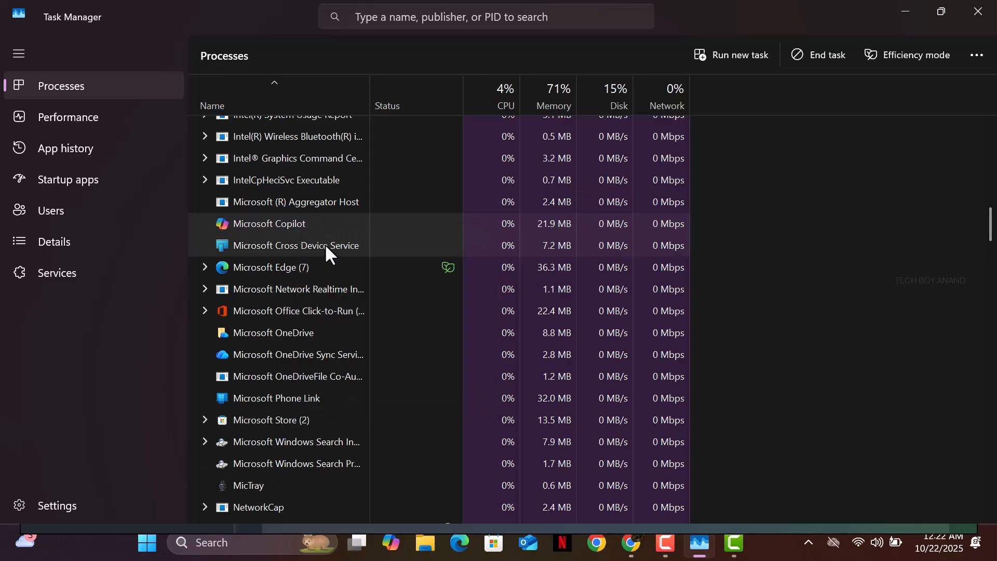
right_click(296, 223)
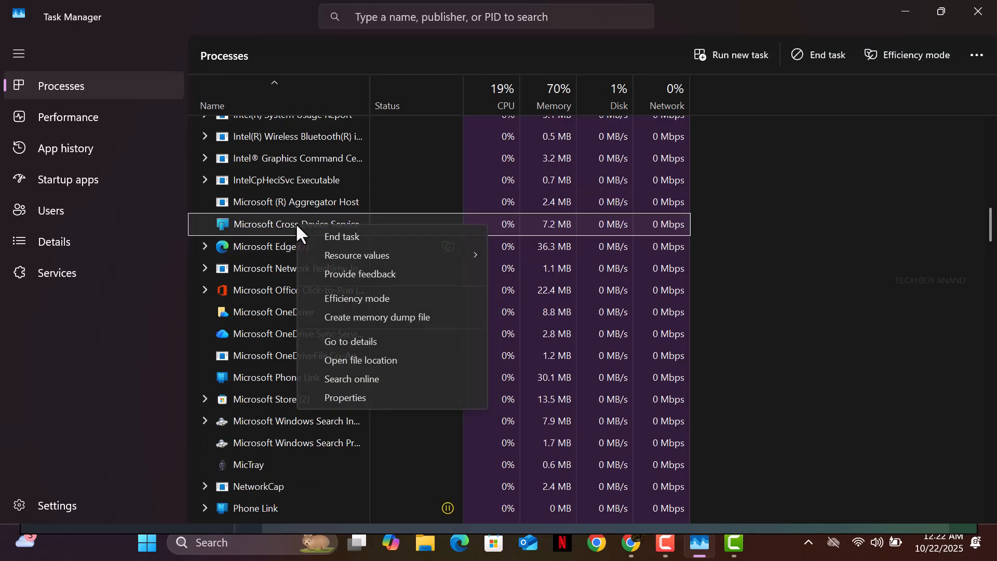
click(309, 232)
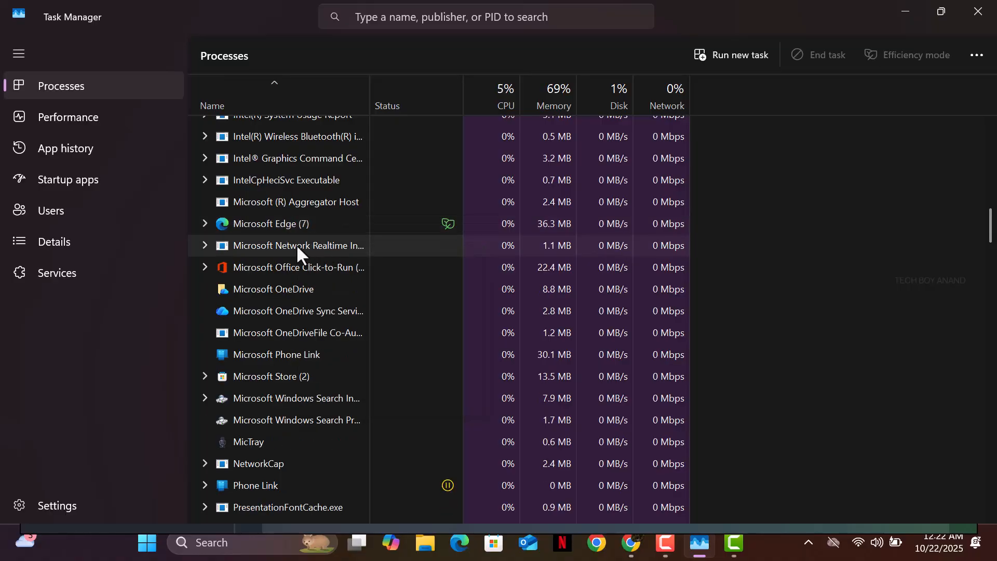
right_click(294, 227)
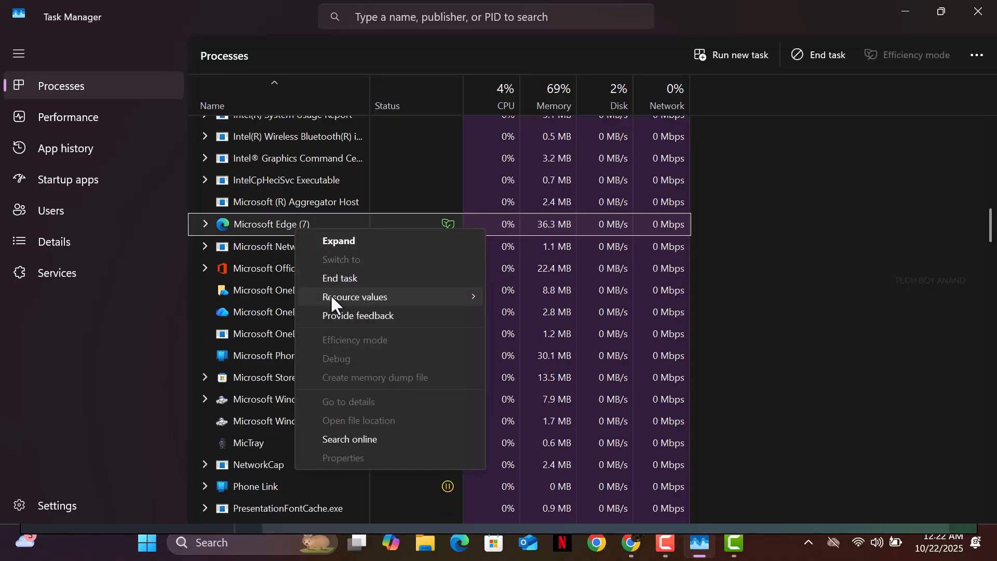
click(337, 276)
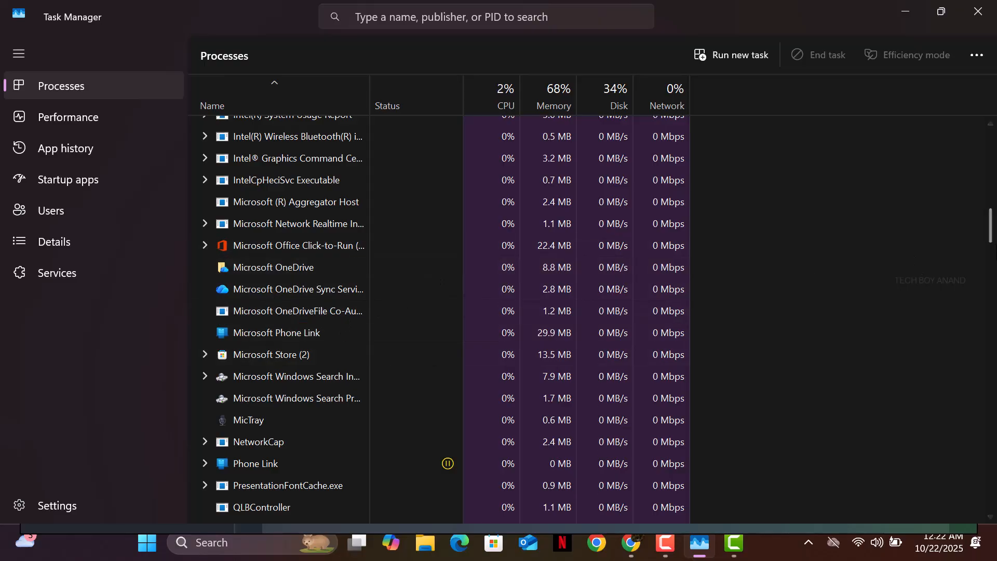
Scroll down through the remaining background and Windows processes to the bottom
drag(992, 229, 992, 267)
scroll(992, 267, down, 2)
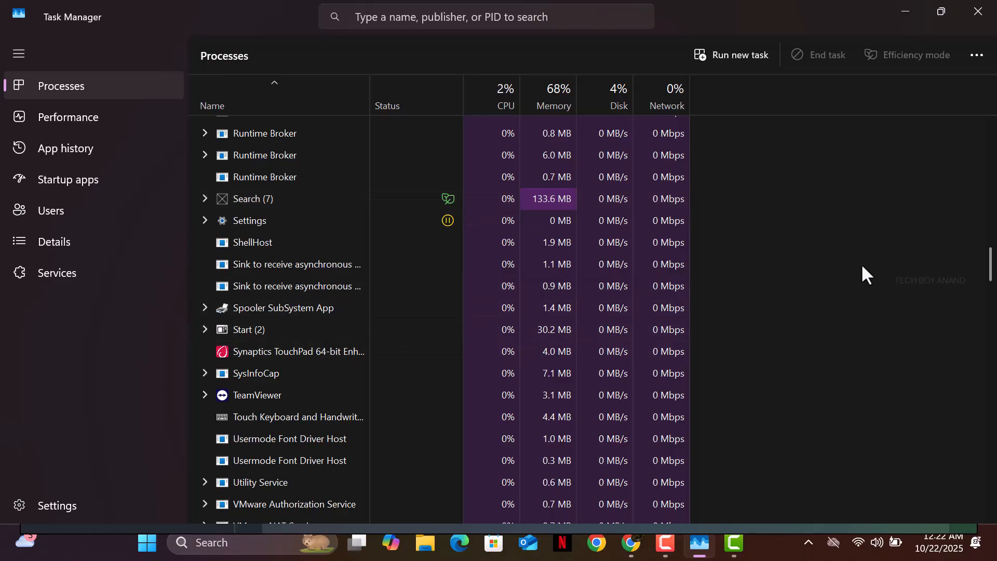
drag(990, 269, 993, 496)
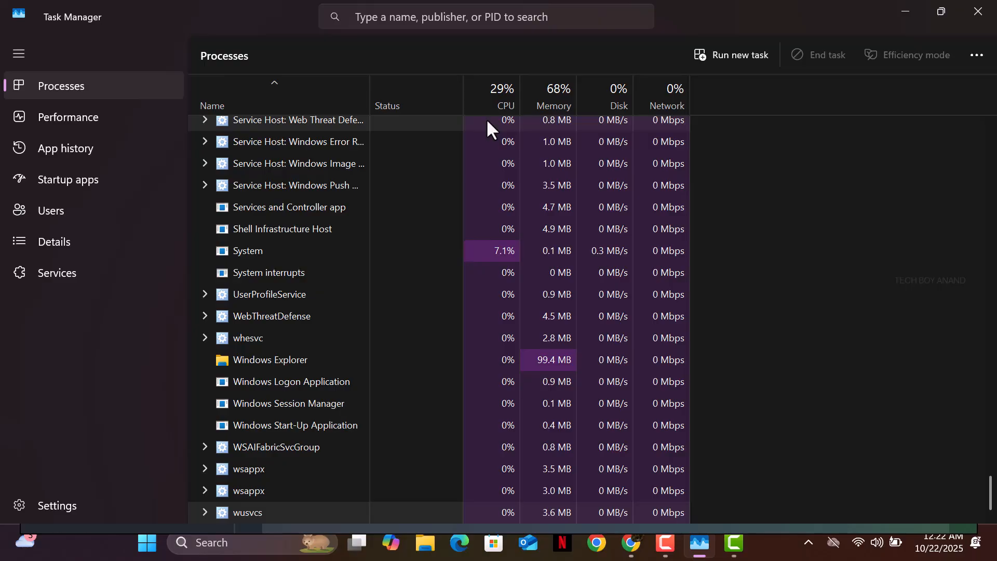
In Startup apps, disable AVGBrowser, Copilot and Microsoft 365 Copilot
click(78, 174)
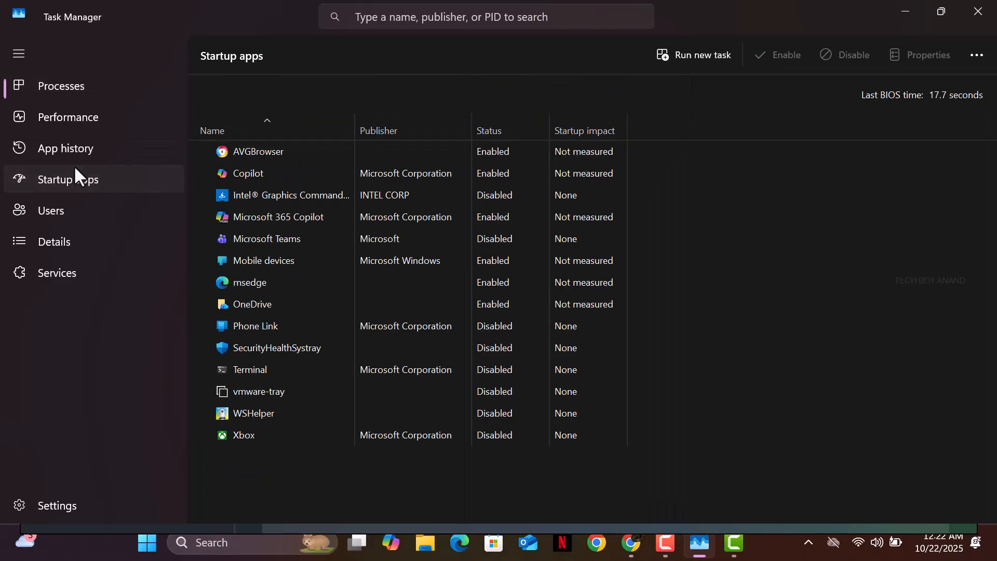
click(487, 158)
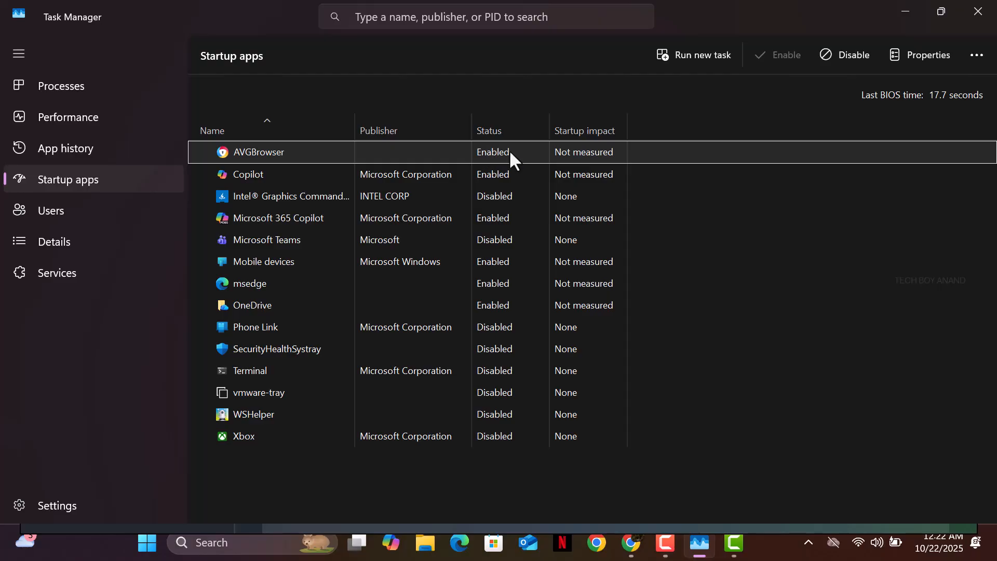
right_click(499, 150)
click(531, 163)
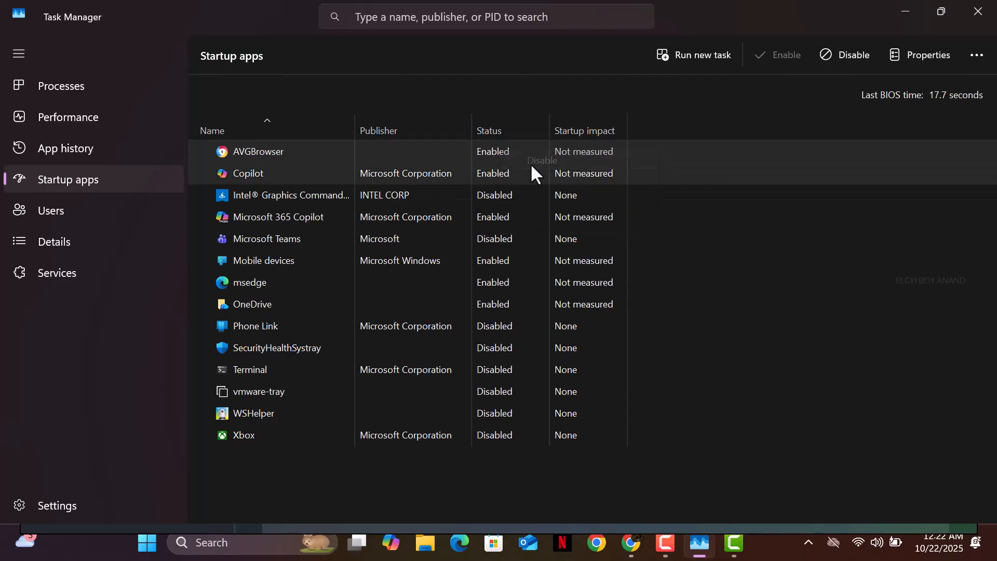
right_click(486, 176)
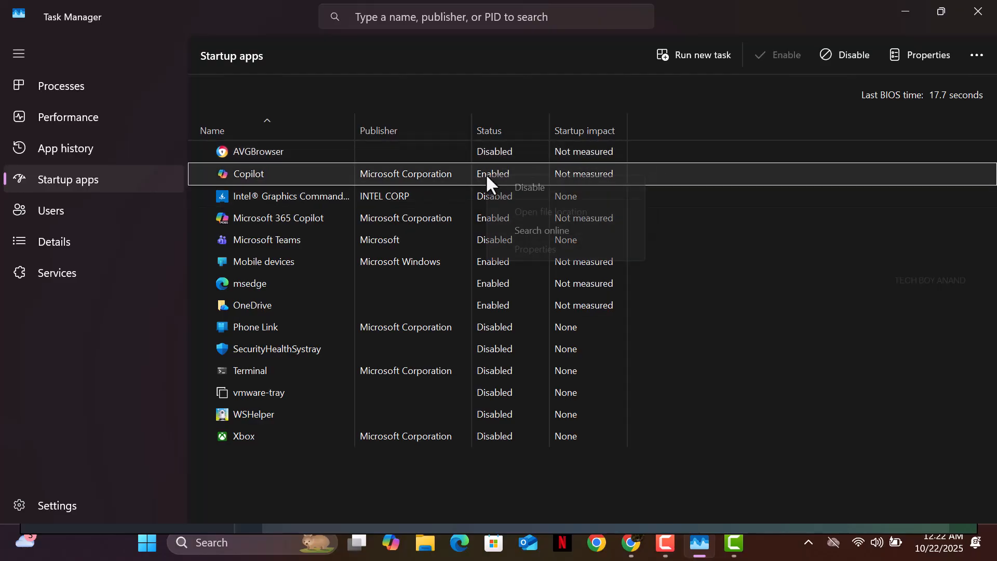
click(535, 188)
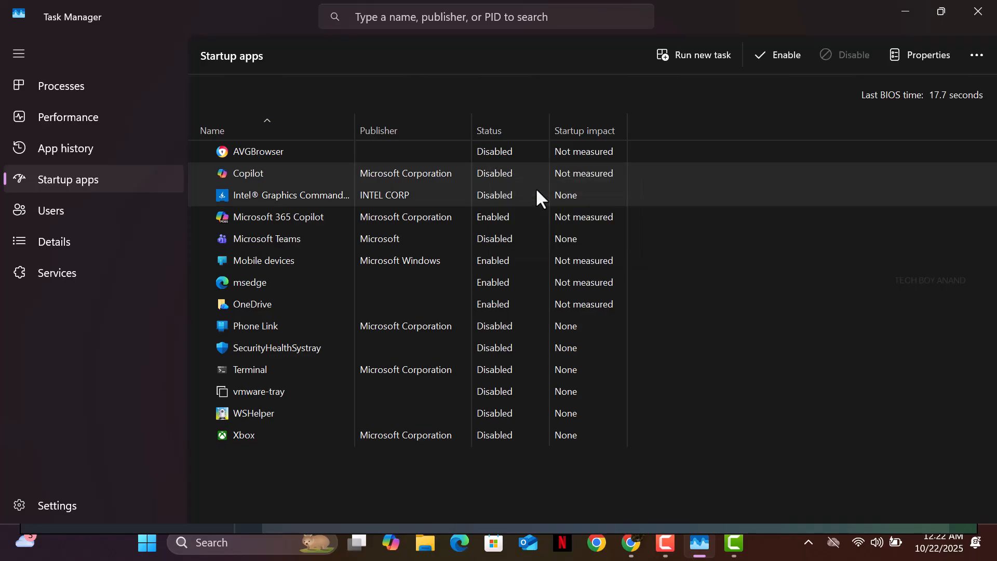
right_click(507, 215)
click(510, 218)
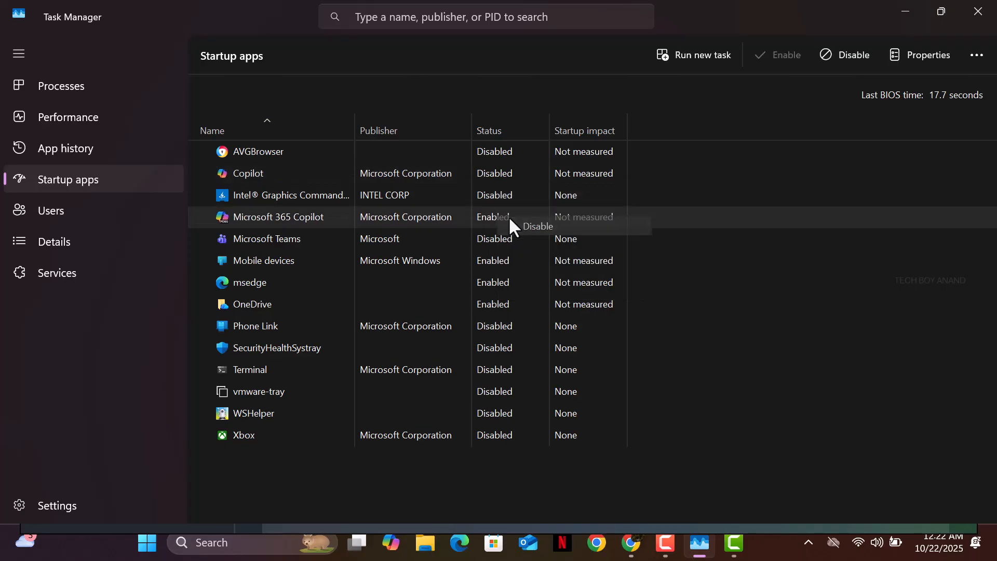
Disable Mobile devices, msedge and OneDrive at startup, then close Task Manager
right_click(492, 239)
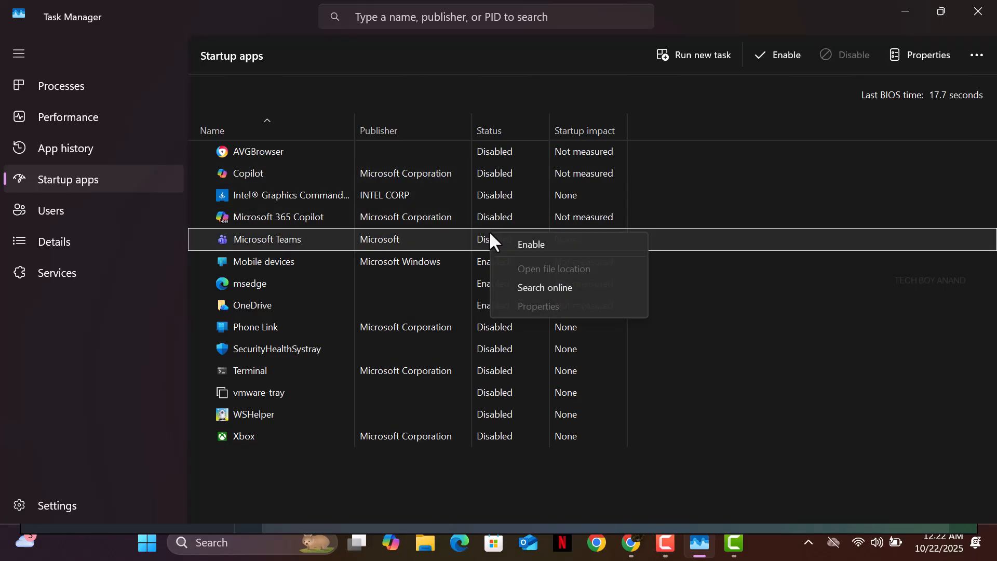
click(479, 262)
right_click(479, 261)
click(499, 266)
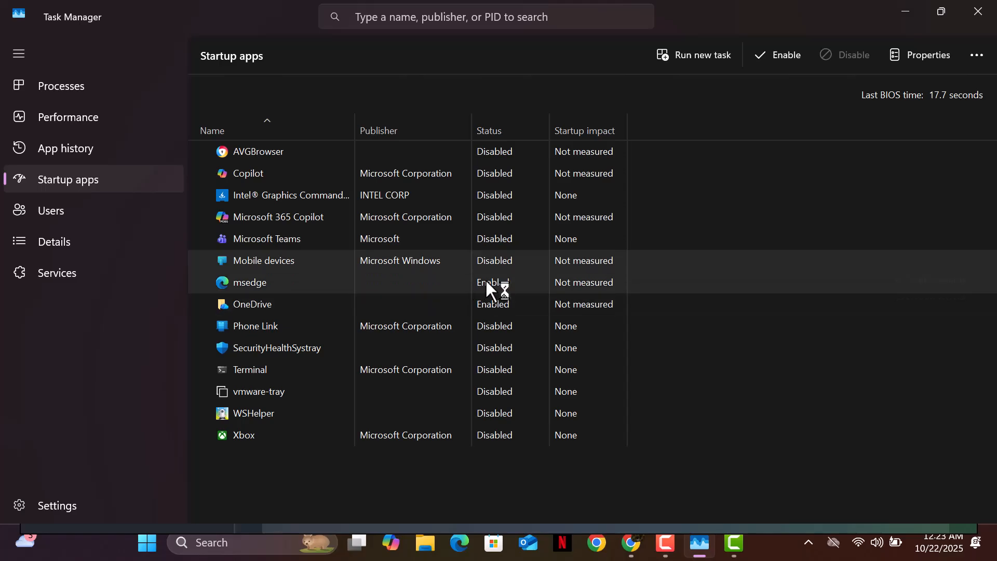
right_click(489, 282)
click(525, 296)
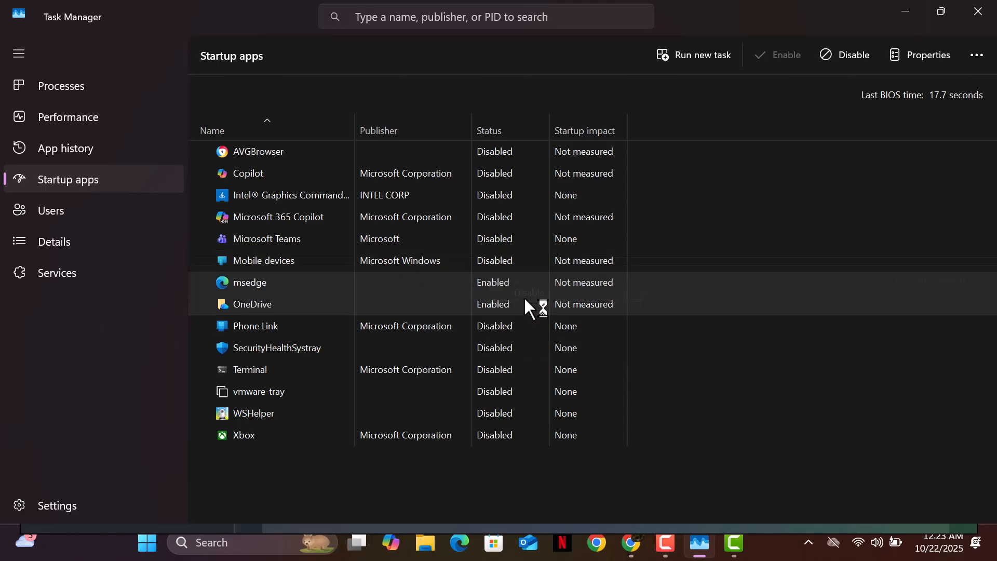
right_click(498, 302)
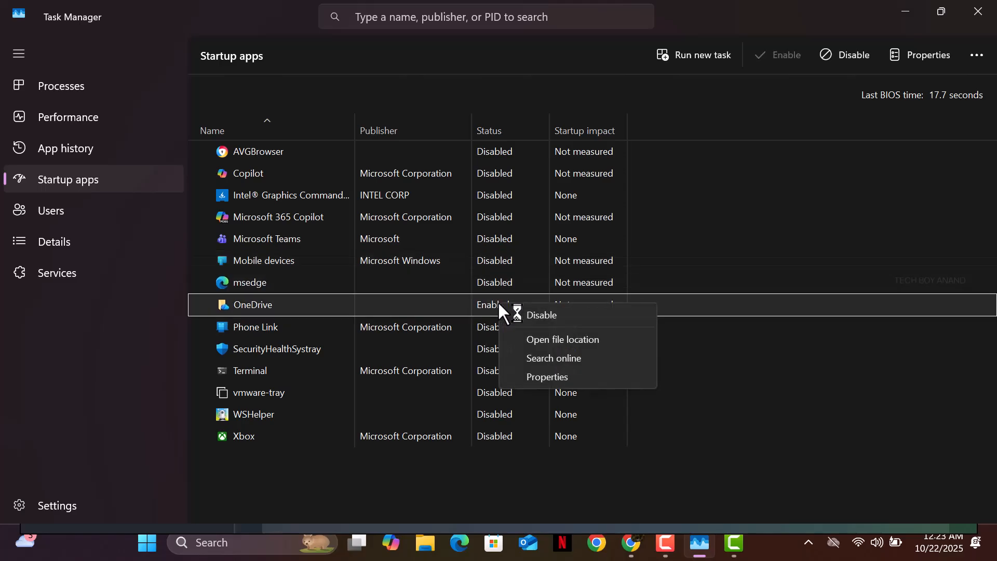
click(542, 314)
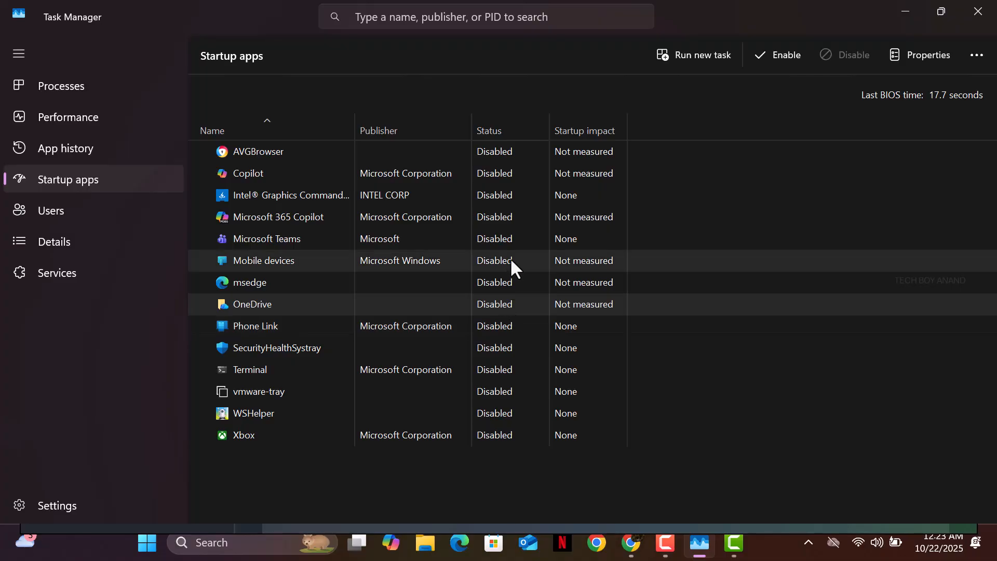
click(979, 12)
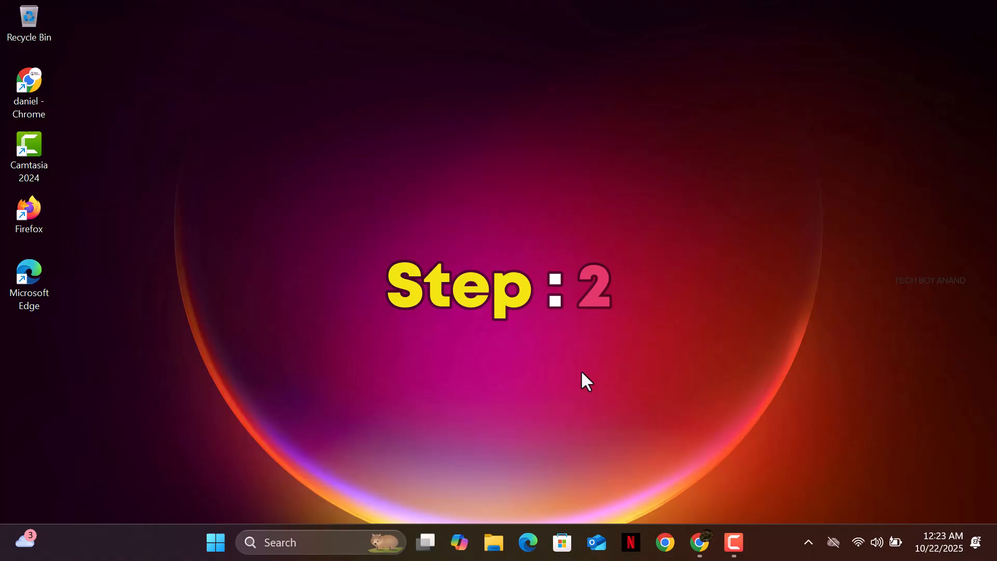
Search 'ad' and launch View advanced system settings
click(309, 541)
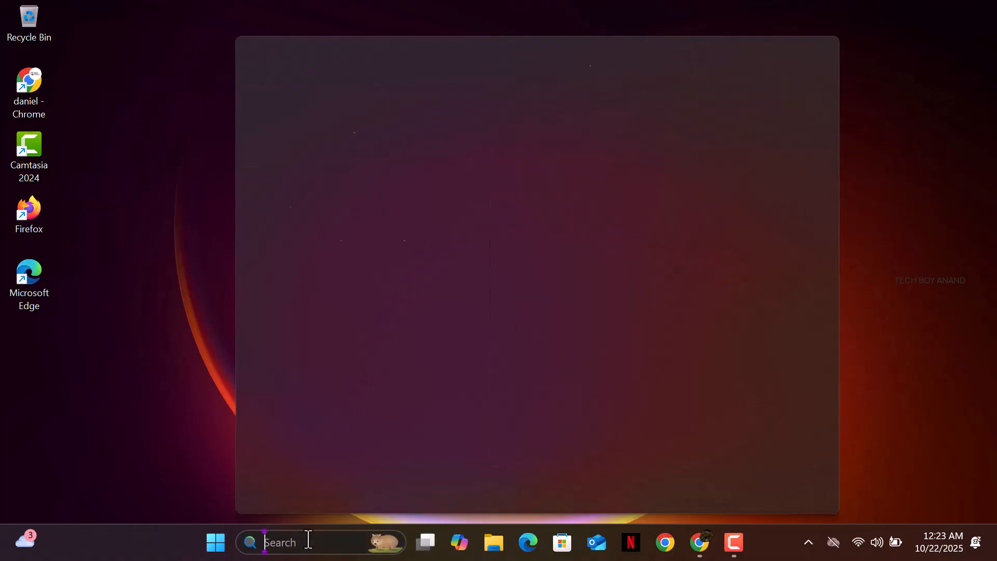
text(ad)
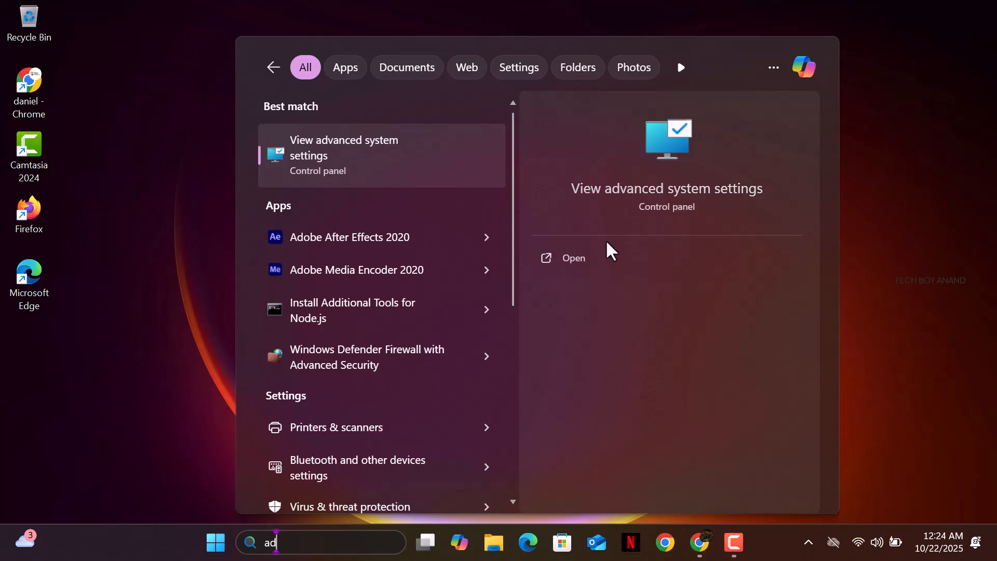
click(577, 258)
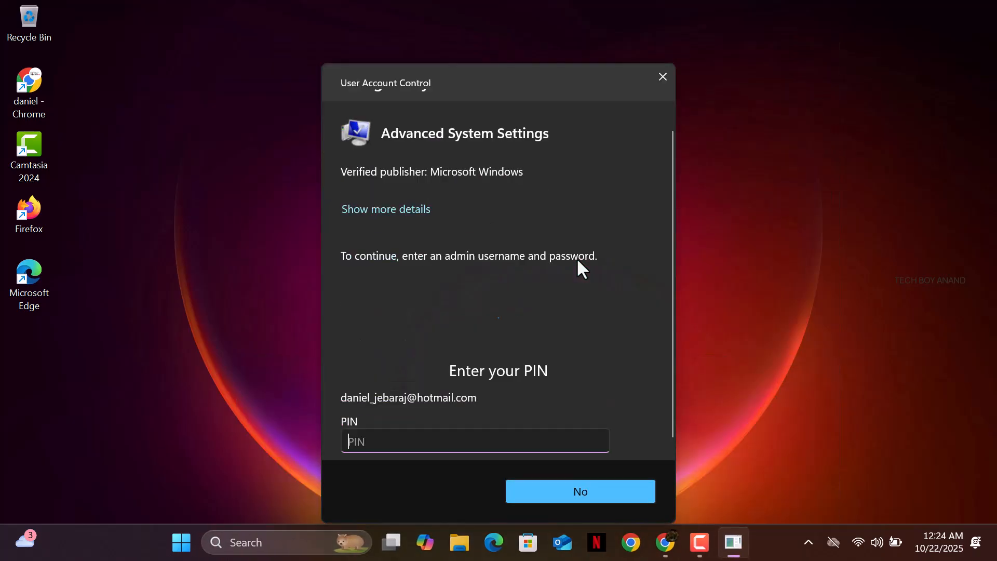
Enter the sign-in PIN and open Virtual Memory from Performance Options' Advanced tab
text(1234)
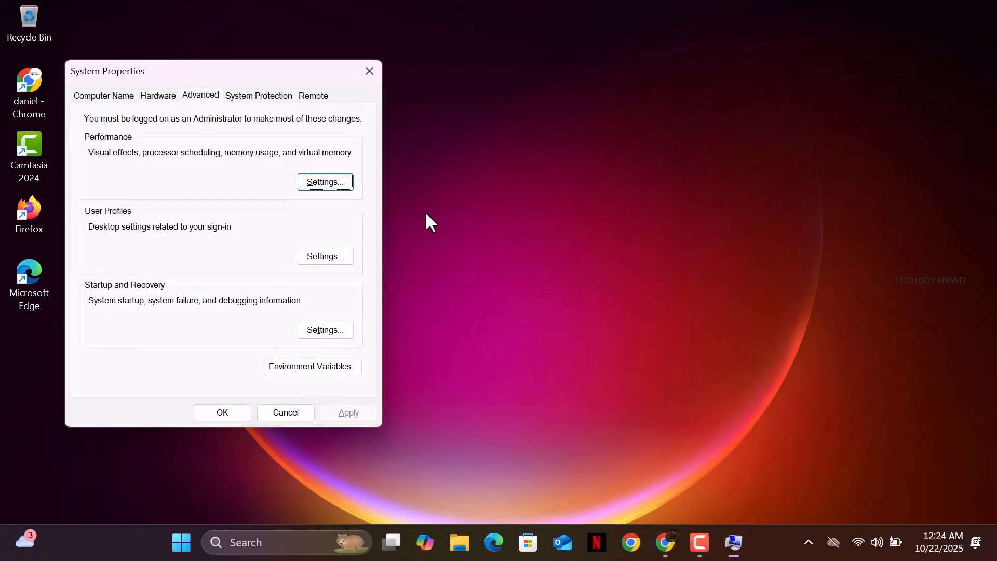
click(161, 97)
click(216, 95)
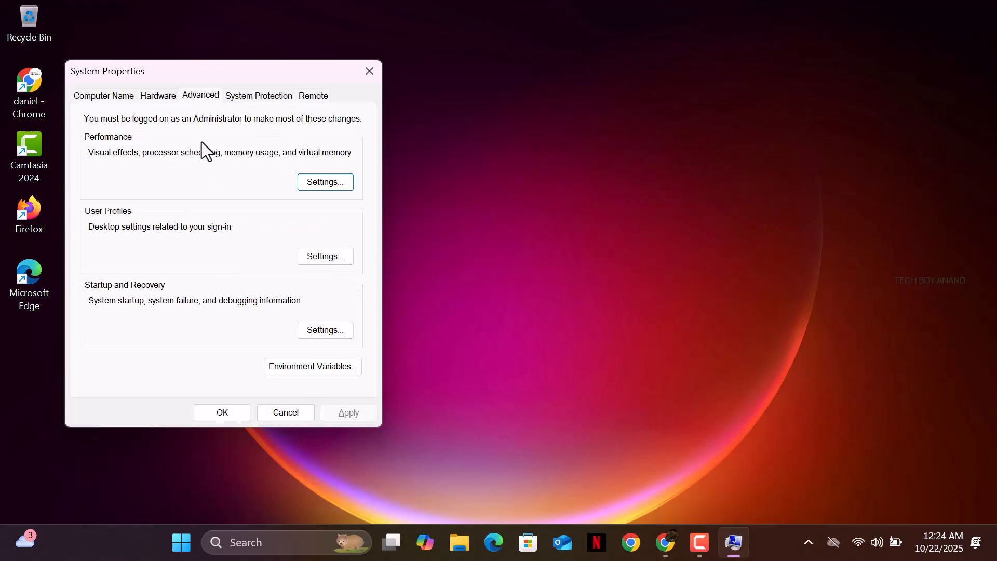
click(306, 182)
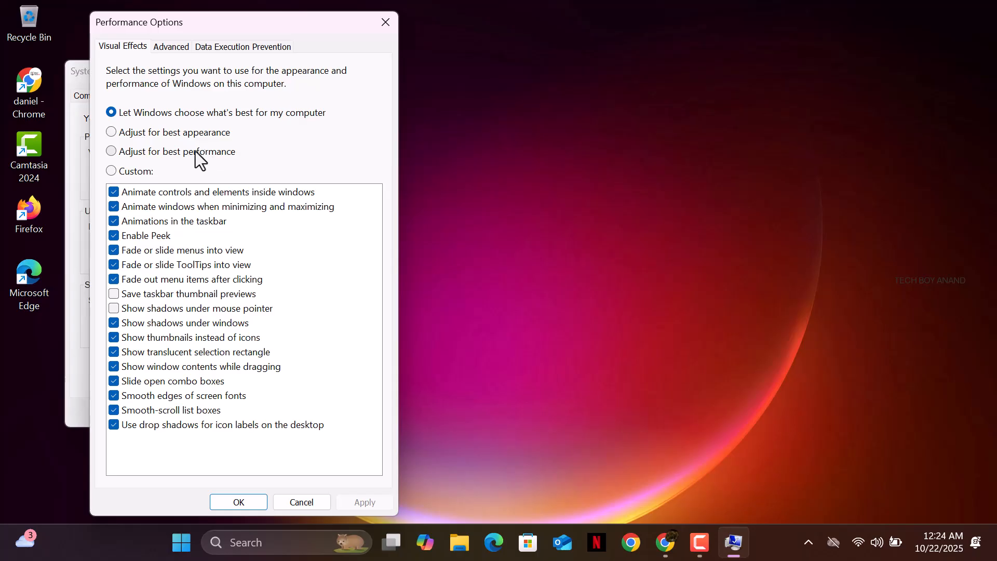
click(164, 47)
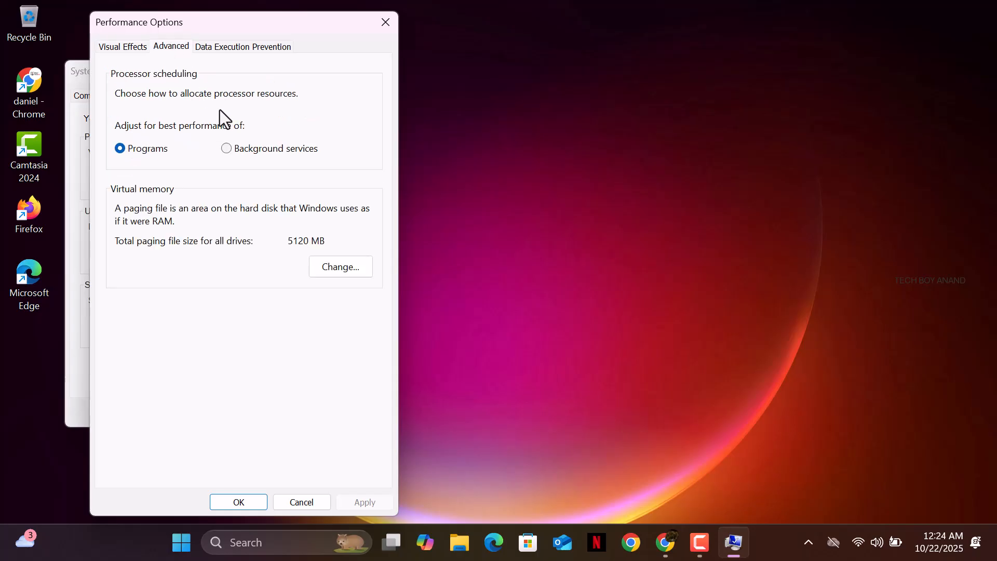
click(330, 258)
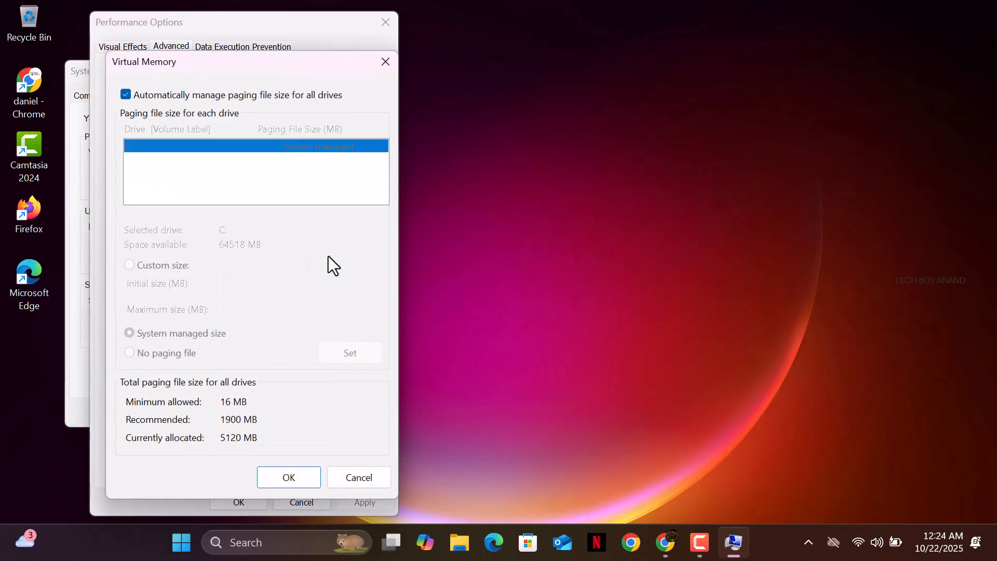
Give drive C: a custom 8192–16384 MB paging file and apply it past the restart notice
click(195, 96)
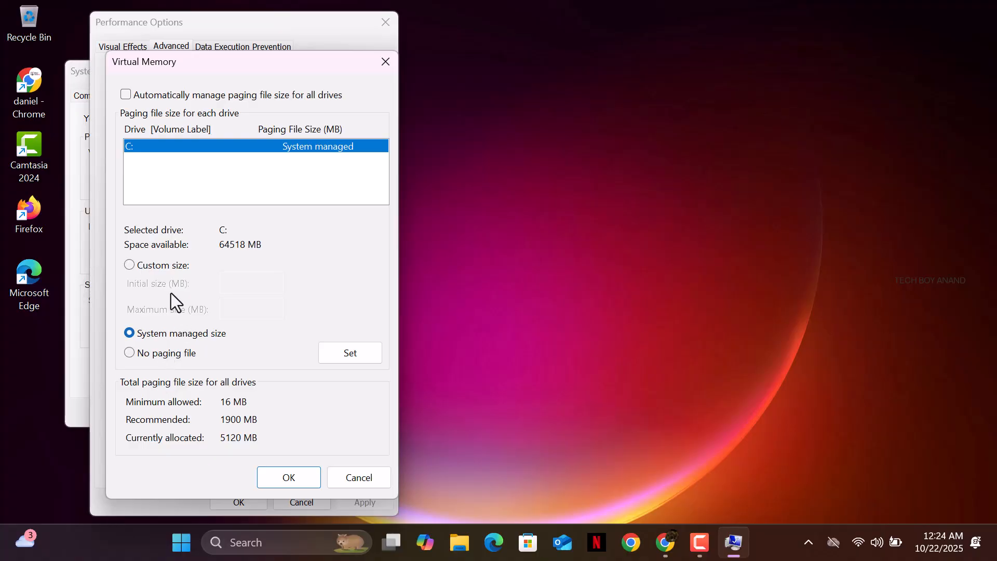
click(165, 270)
click(222, 282)
text(8)
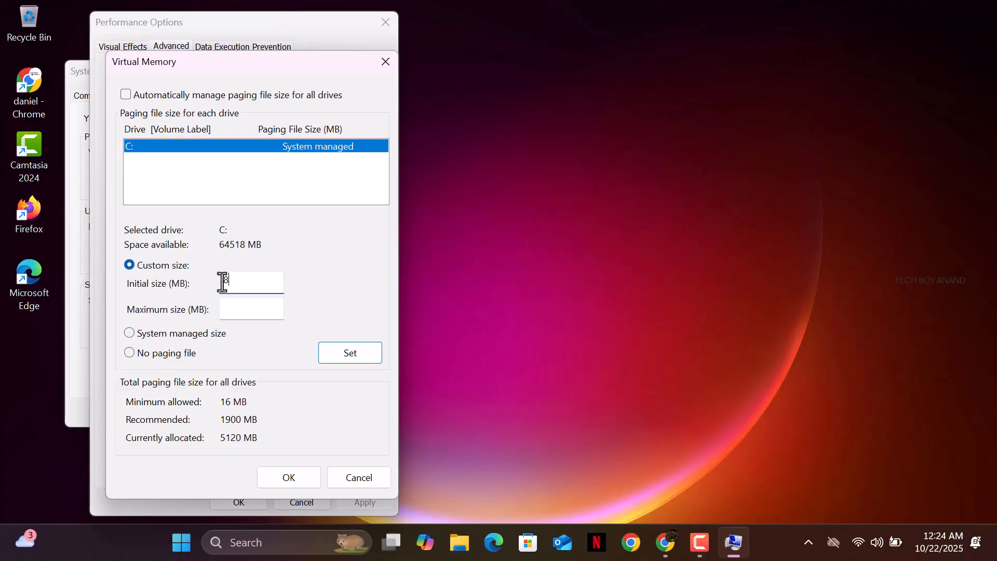
text(192)
click(243, 314)
text(16384)
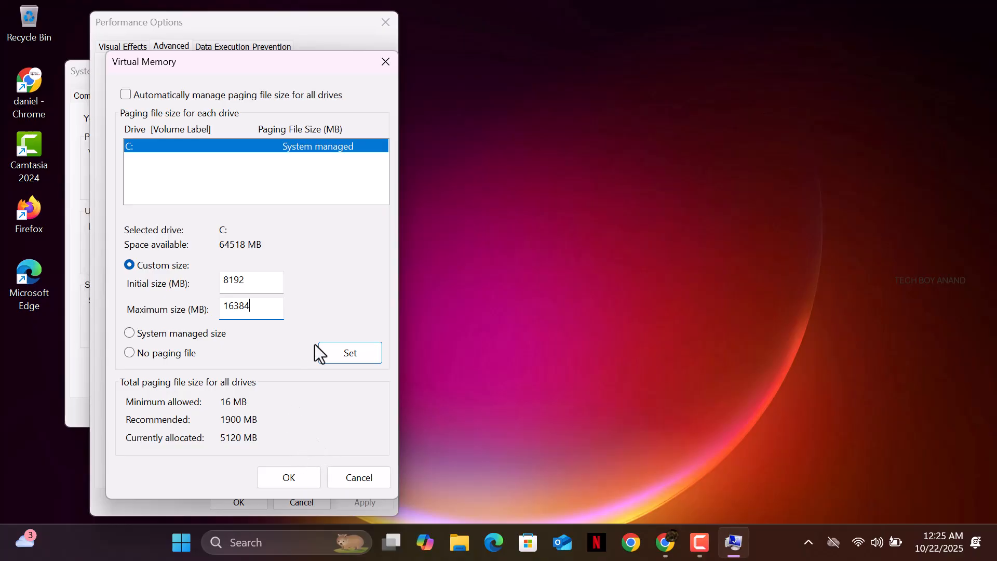
click(337, 353)
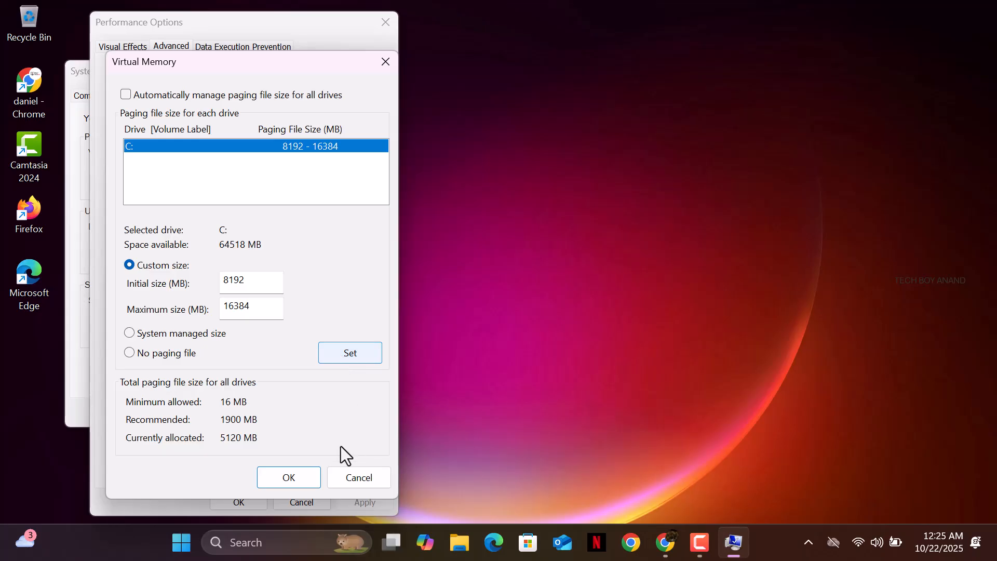
click(288, 479)
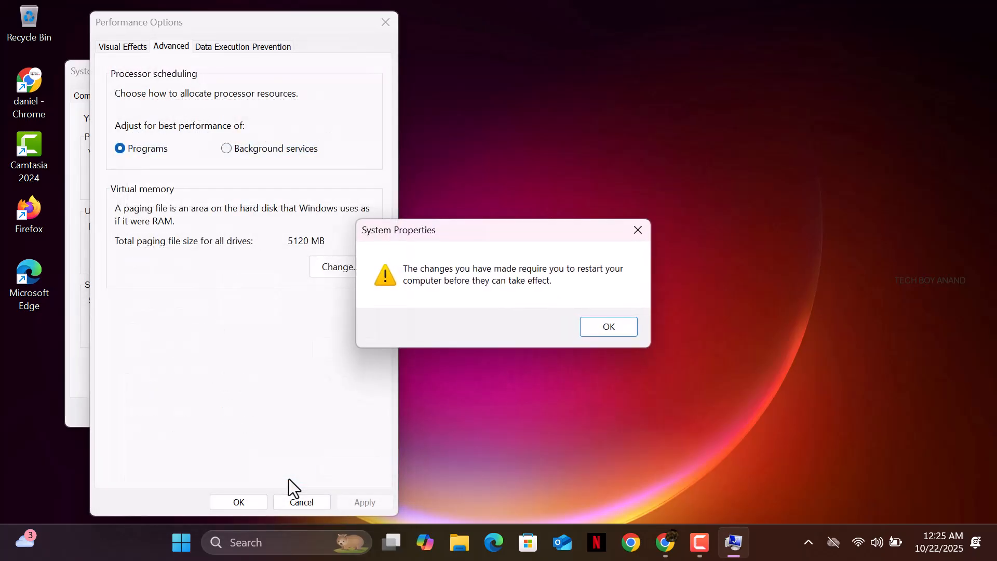
click(609, 327)
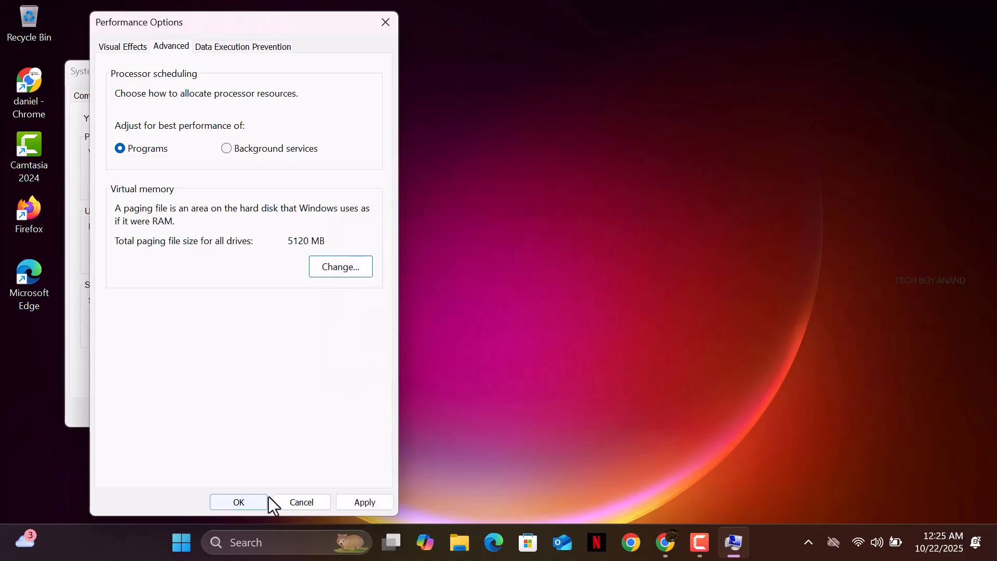
click(350, 502)
Close Performance Options and System Properties, postpone the restart, and refresh the desktop
click(238, 501)
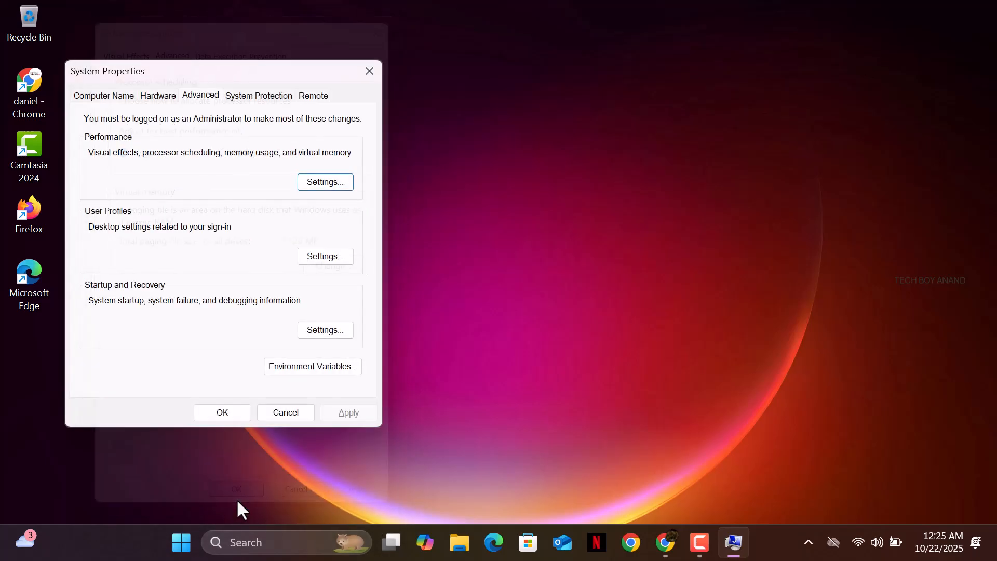
click(232, 410)
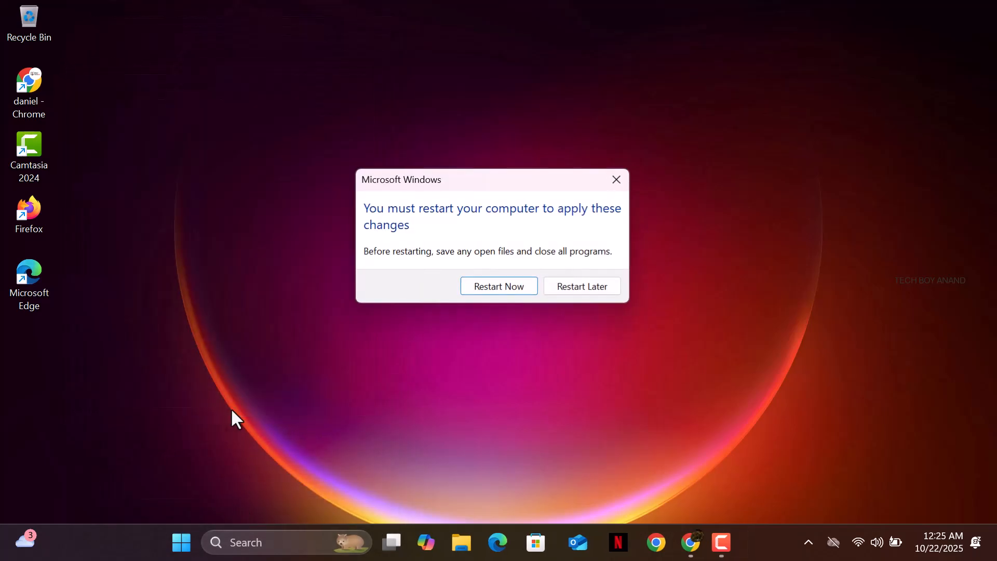
click(583, 288)
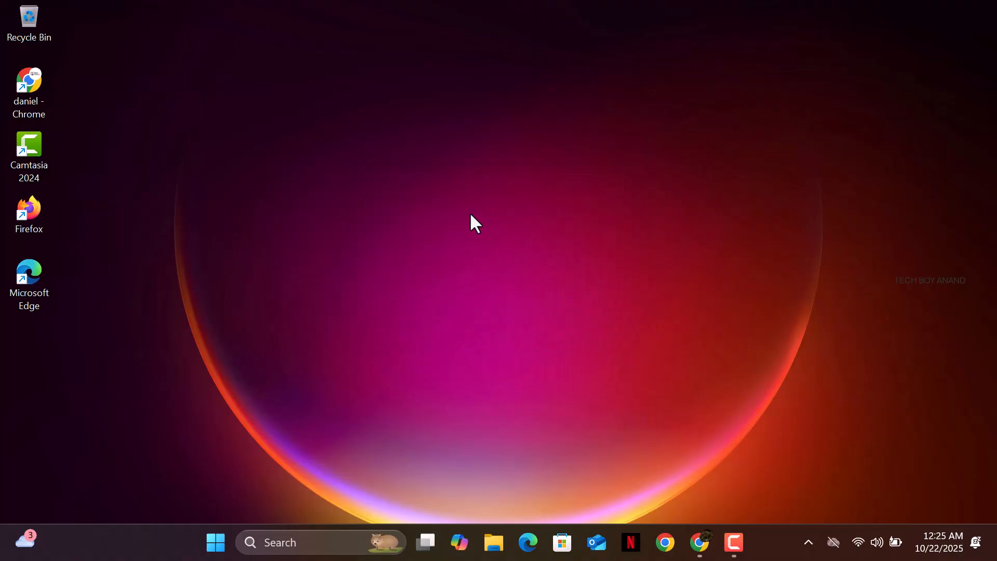
right_click(470, 215)
click(518, 290)
Launch services.msc from the Run dialog found through Windows search
click(276, 543)
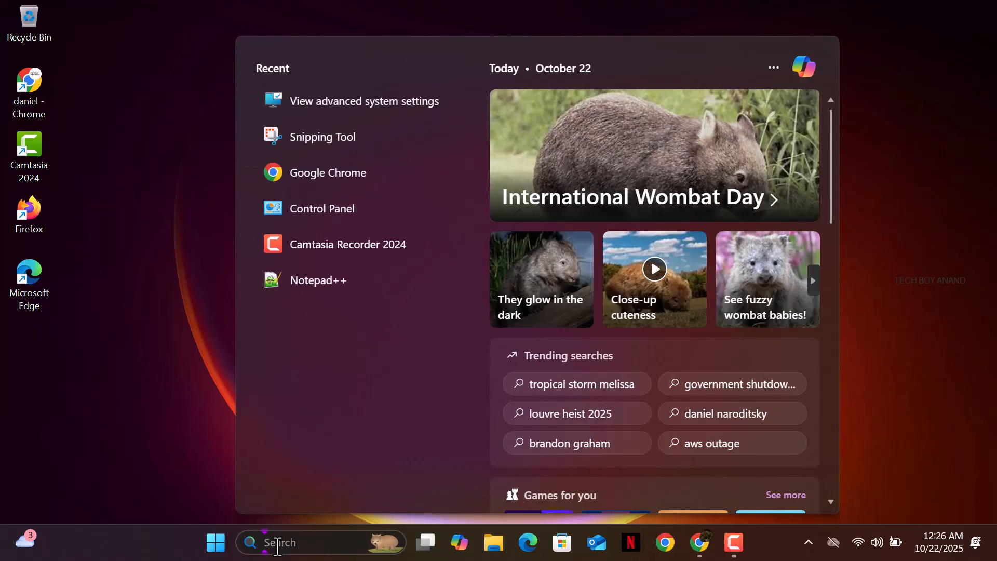
text(run)
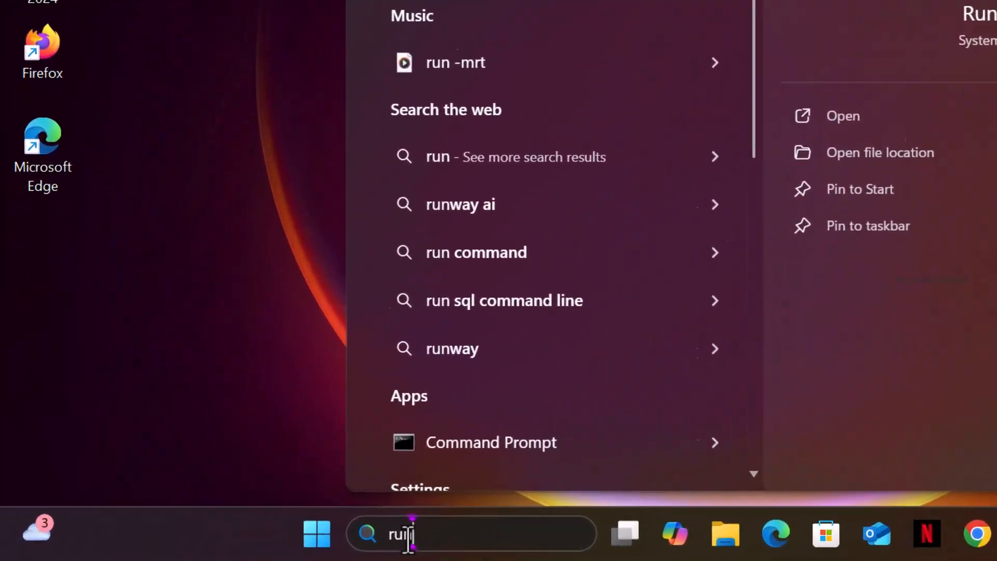
key(Return)
text(services.msc)
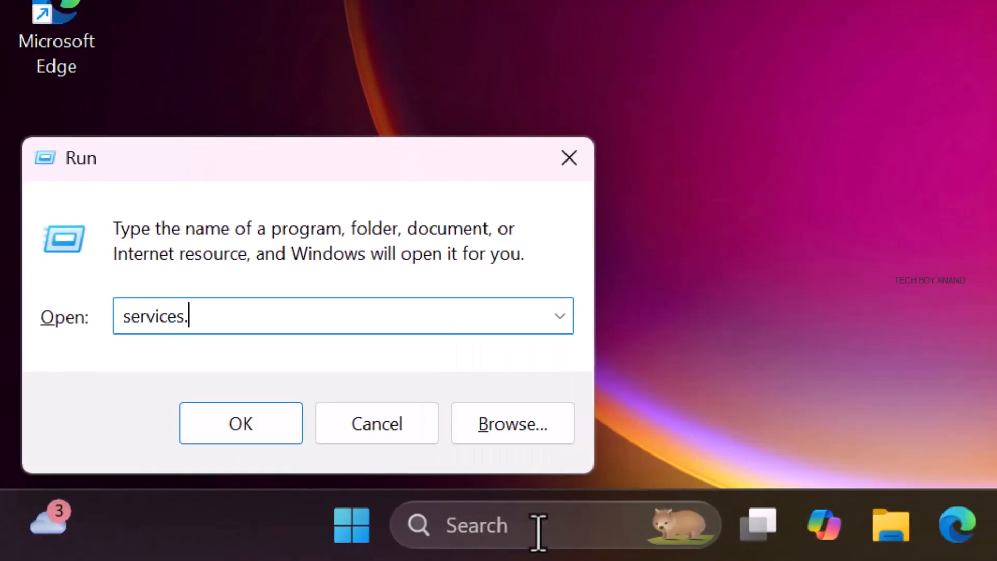
key(Return)
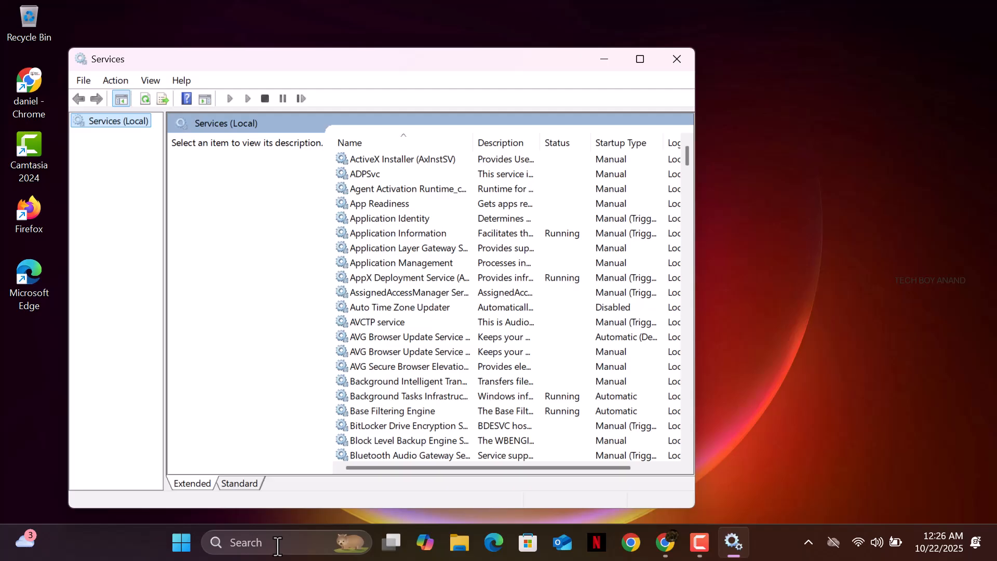
Maximize Services, scroll down to SysMain and open its Properties
key(super+Up)
drag(988, 114, 962, 381)
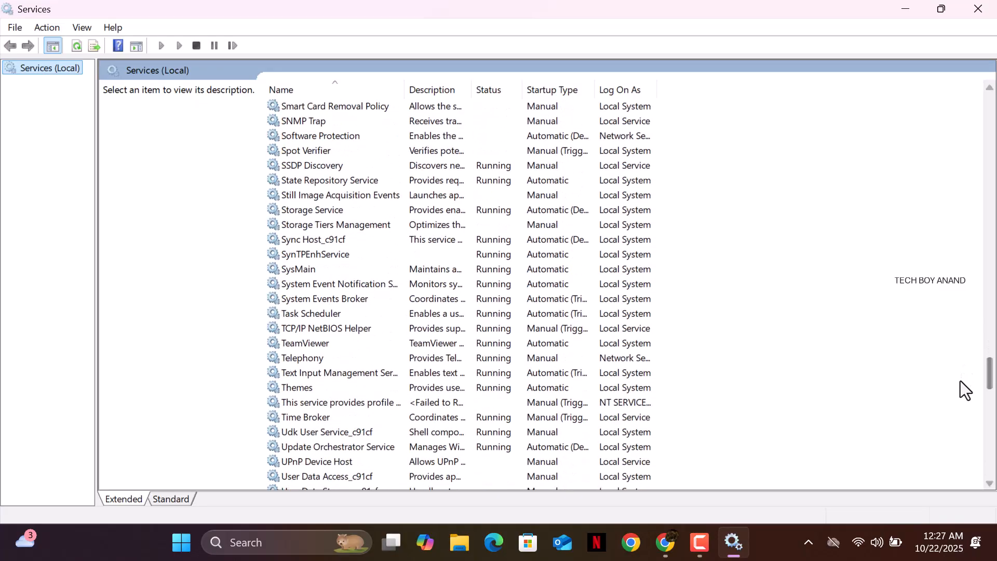
click(291, 273)
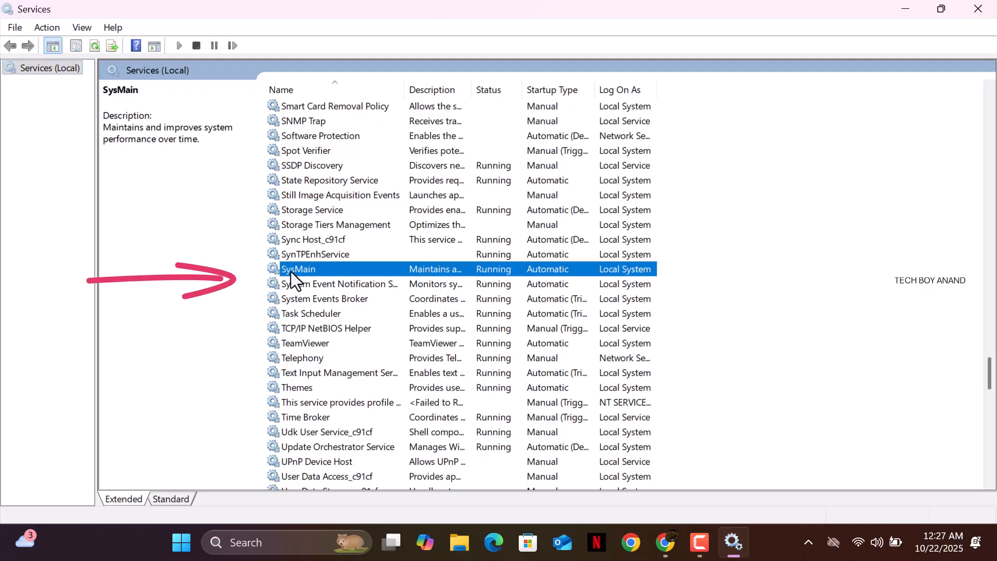
double_click(291, 270)
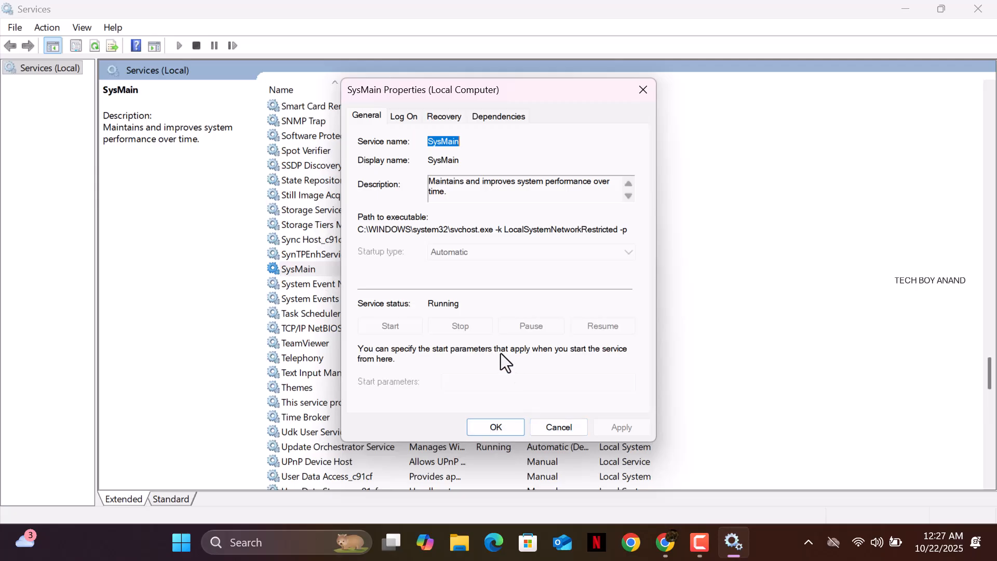
Reopen SysMain Properties and view its Recovery tab, set to restart on first and second failure
click(509, 427)
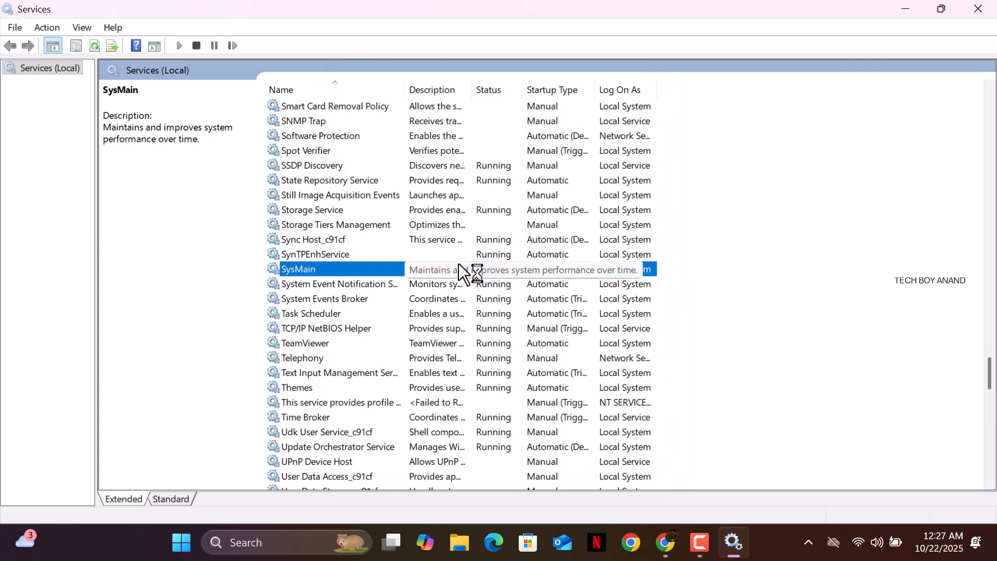
right_click(402, 270)
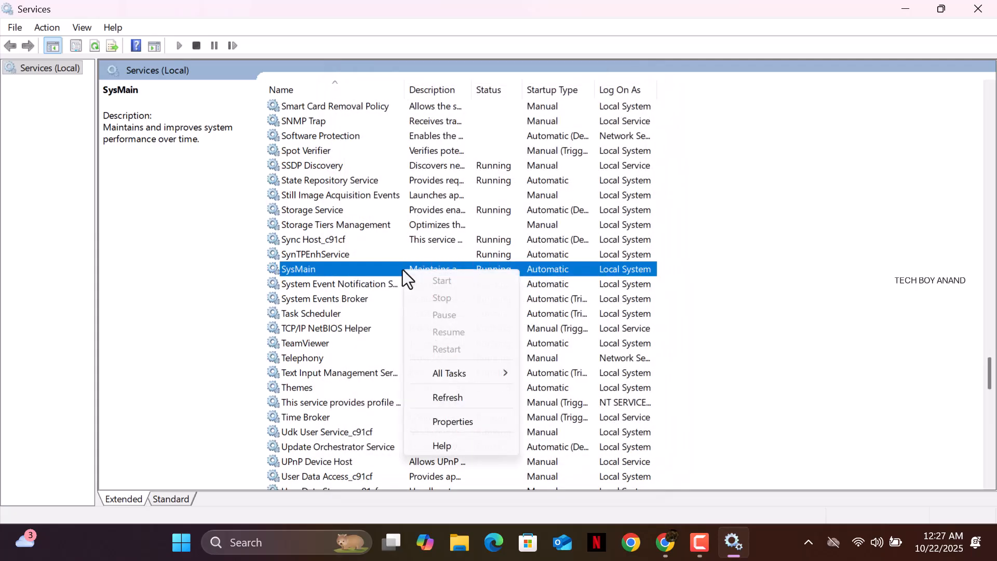
click(400, 266)
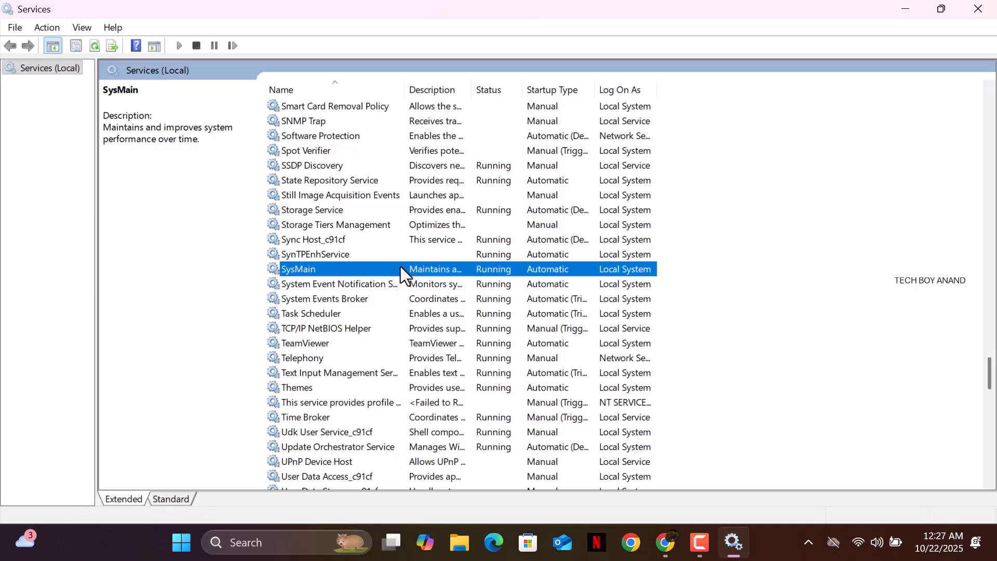
double_click(401, 266)
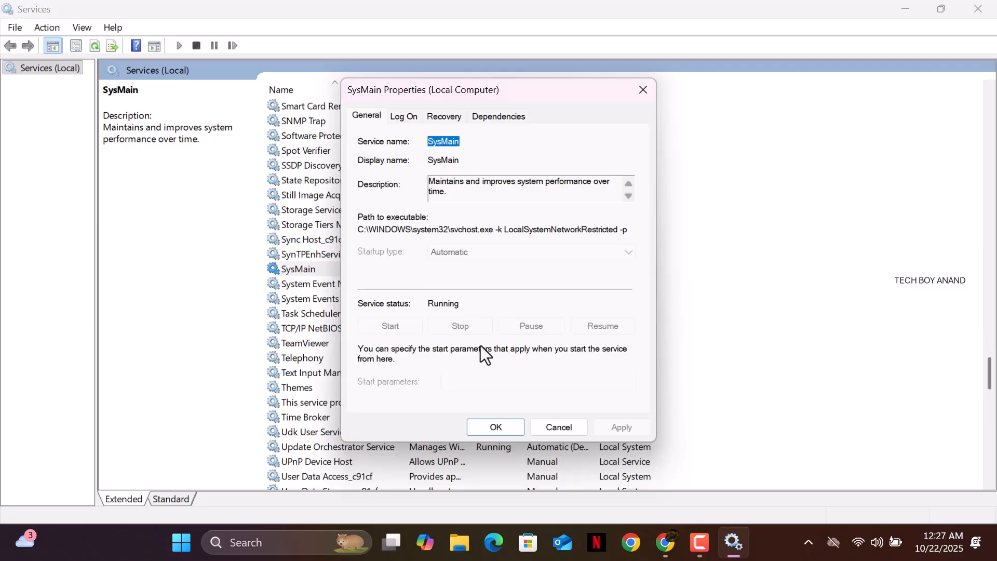
click(502, 428)
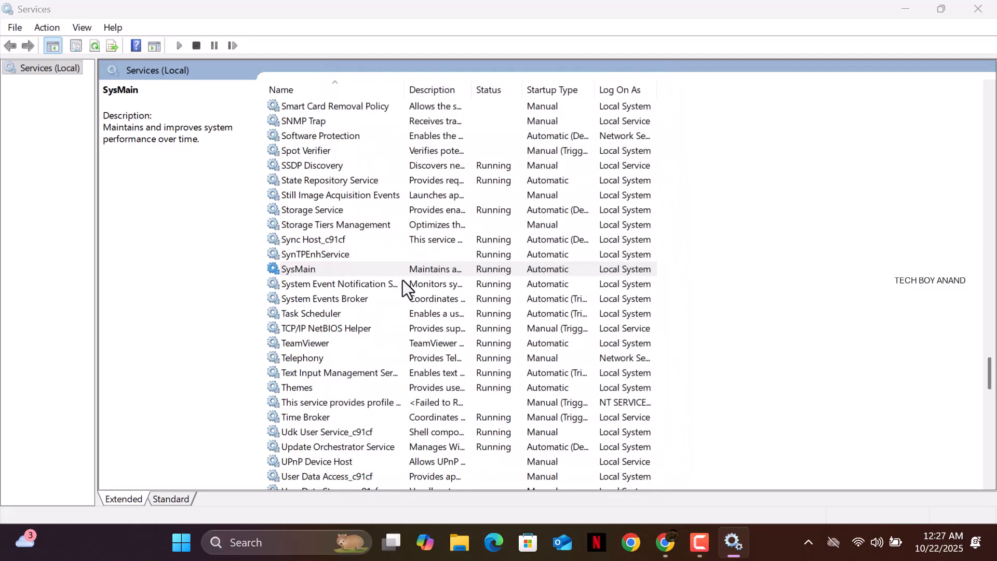
right_click(402, 265)
mouse_move(446, 362)
click(453, 419)
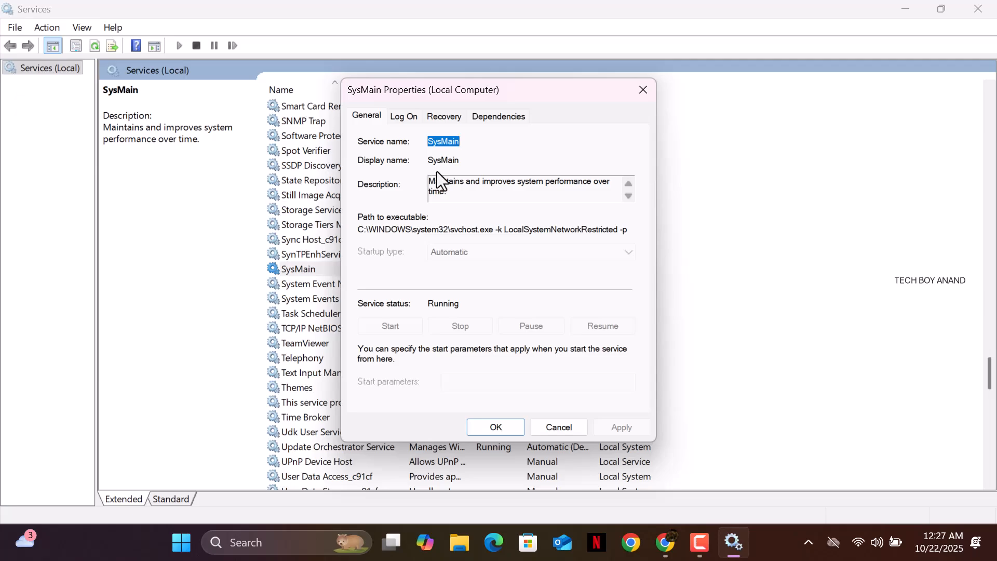
click(435, 117)
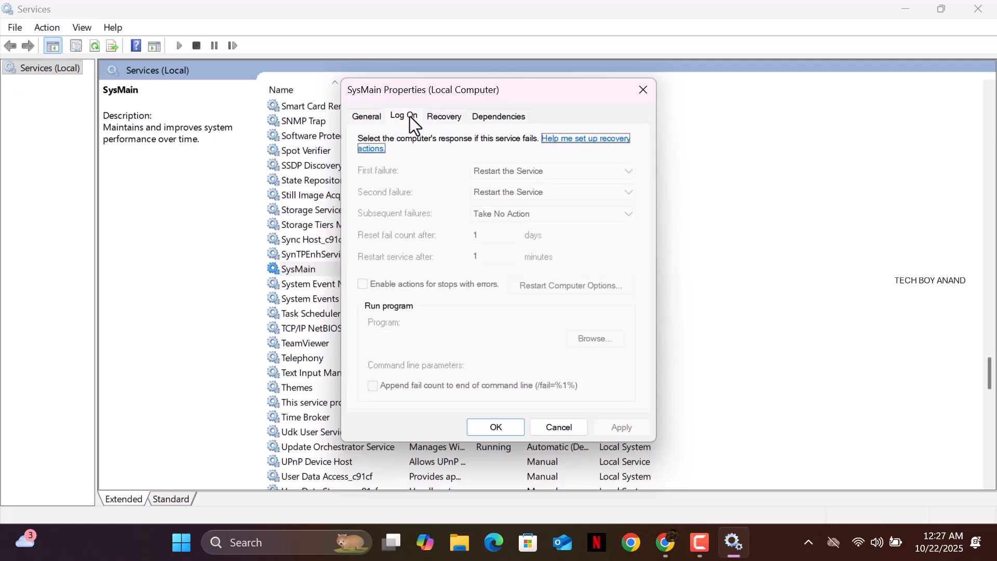
click(409, 116)
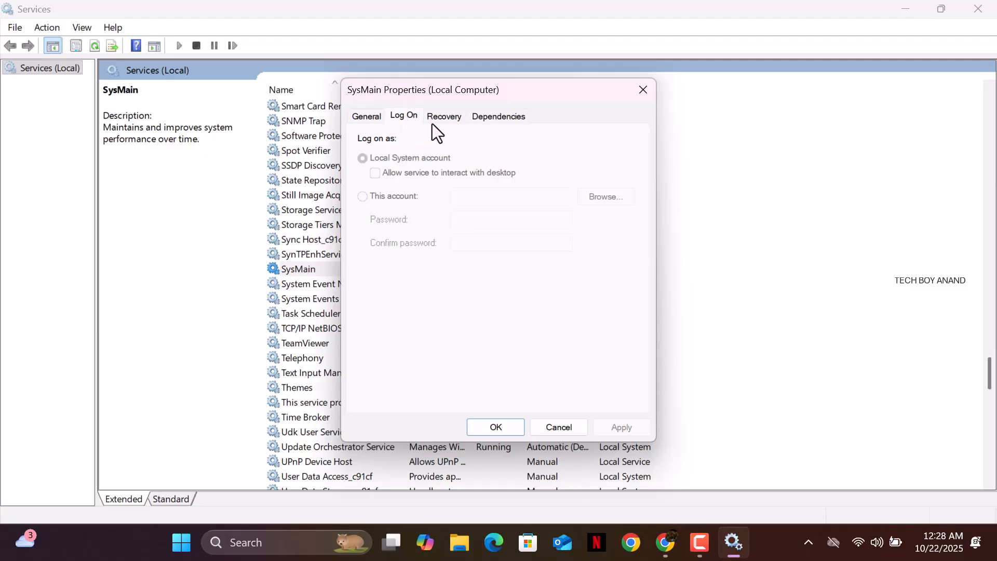
click(370, 118)
click(393, 120)
click(436, 118)
click(491, 119)
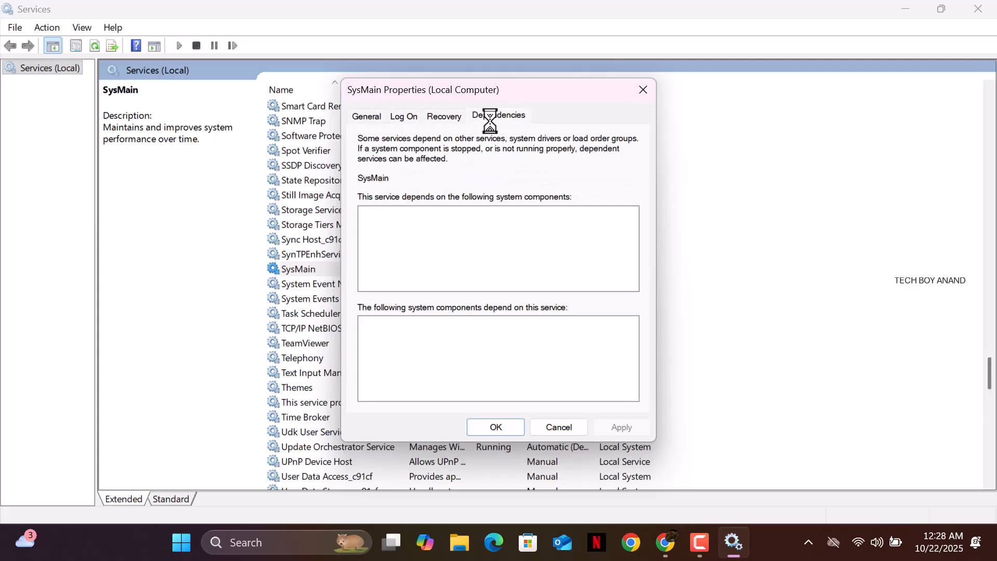
click(427, 116)
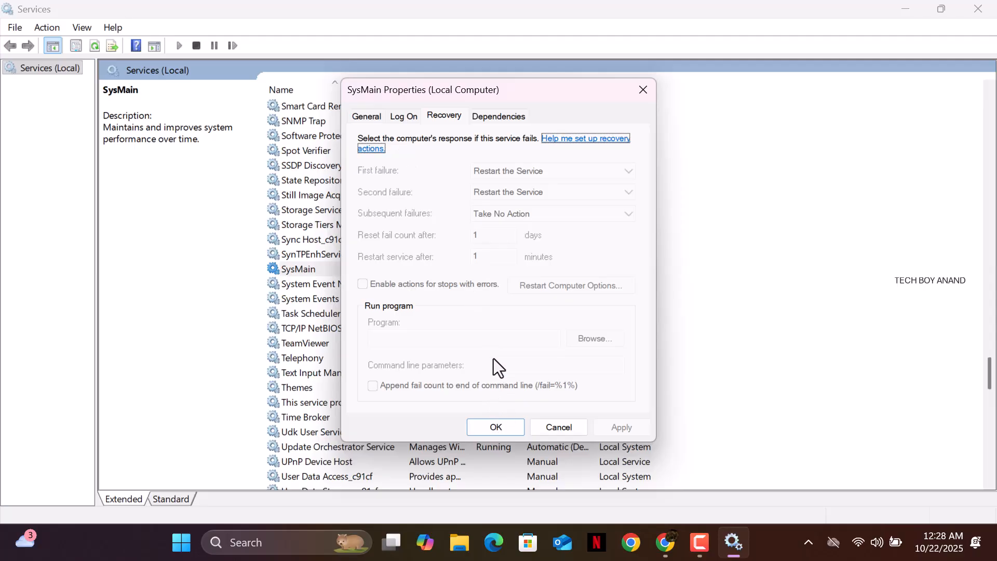
Review SysMain's Log On and General tabs, then close its Properties dialog with OK
click(419, 116)
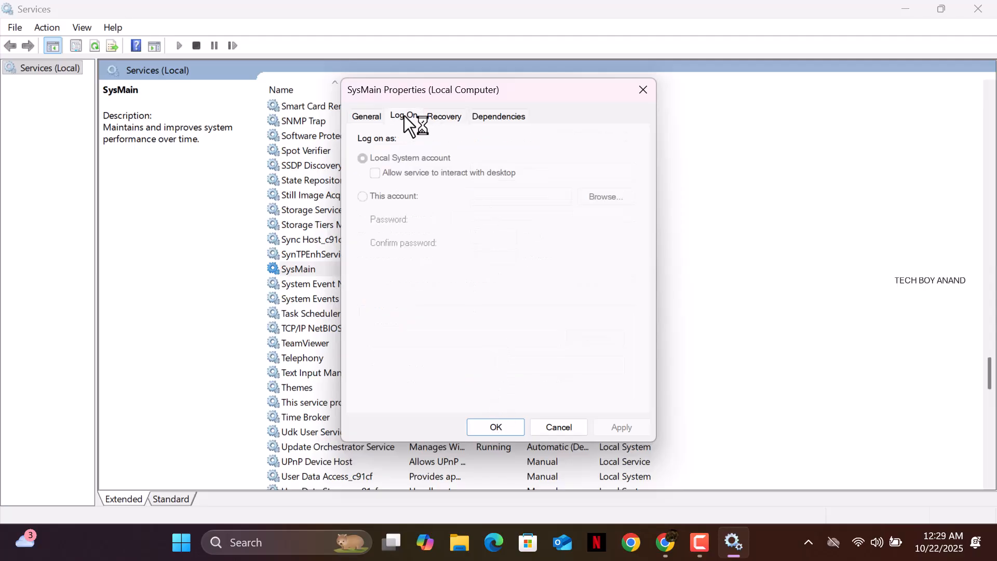
click(380, 120)
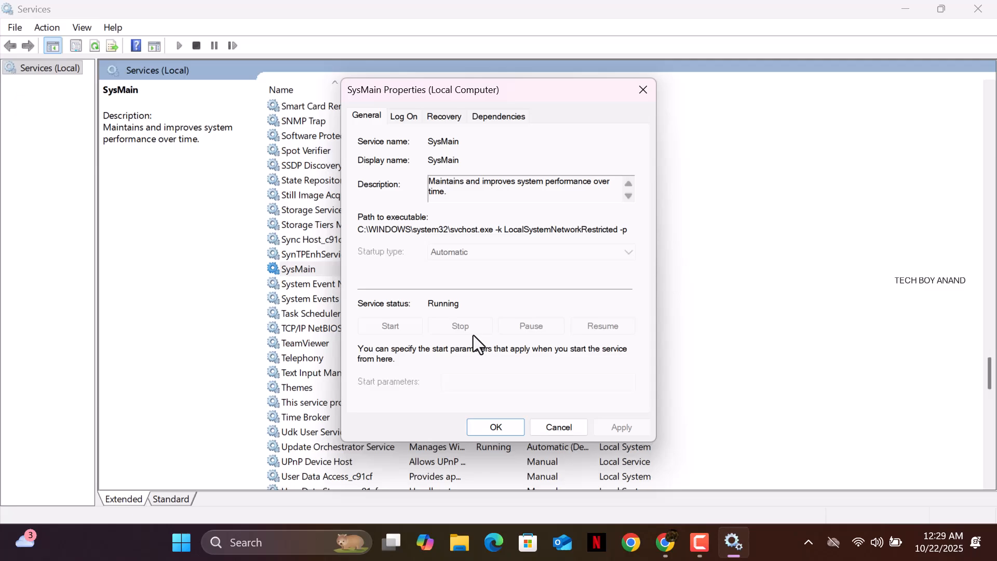
click(490, 426)
right_click(404, 284)
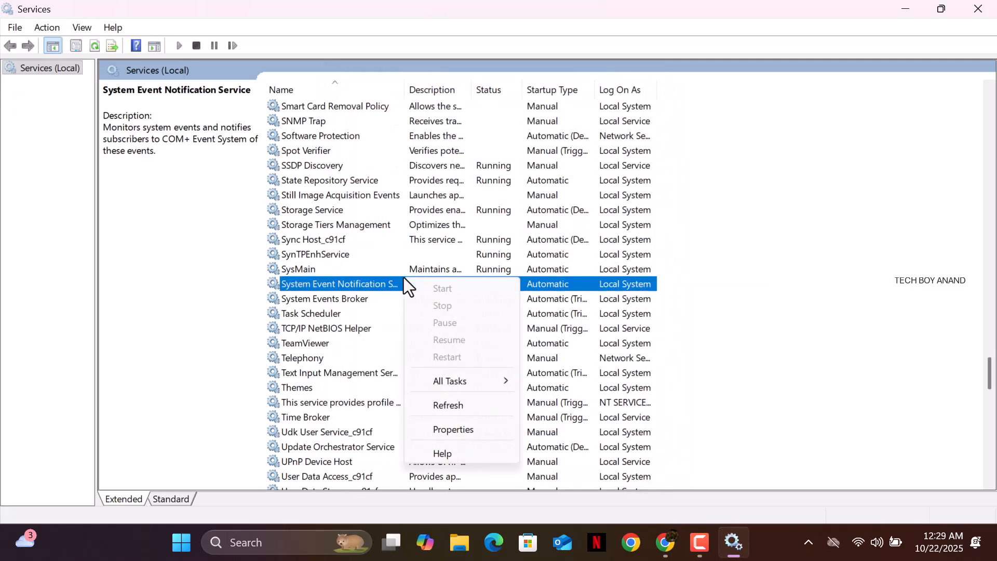
click(383, 272)
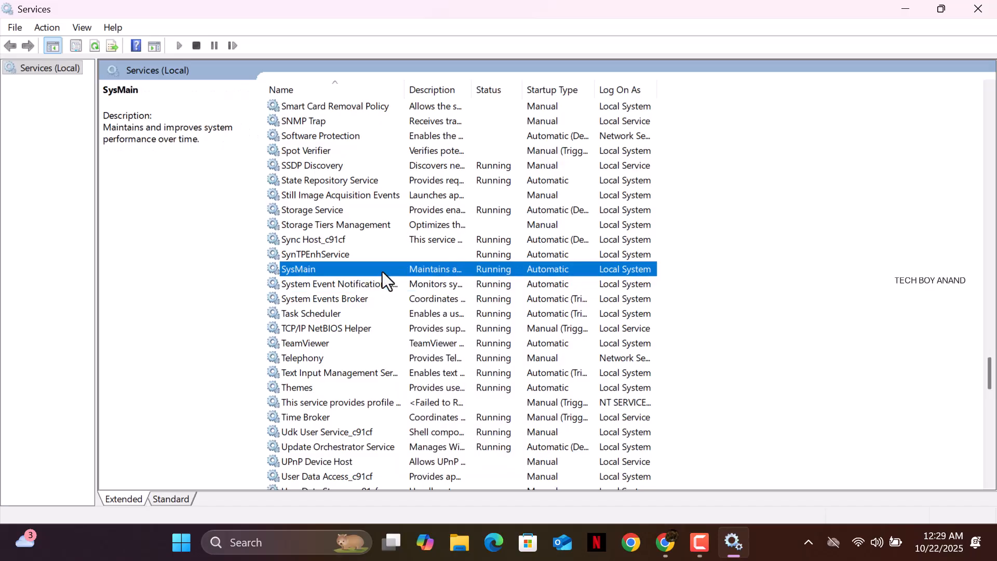
right_click(383, 272)
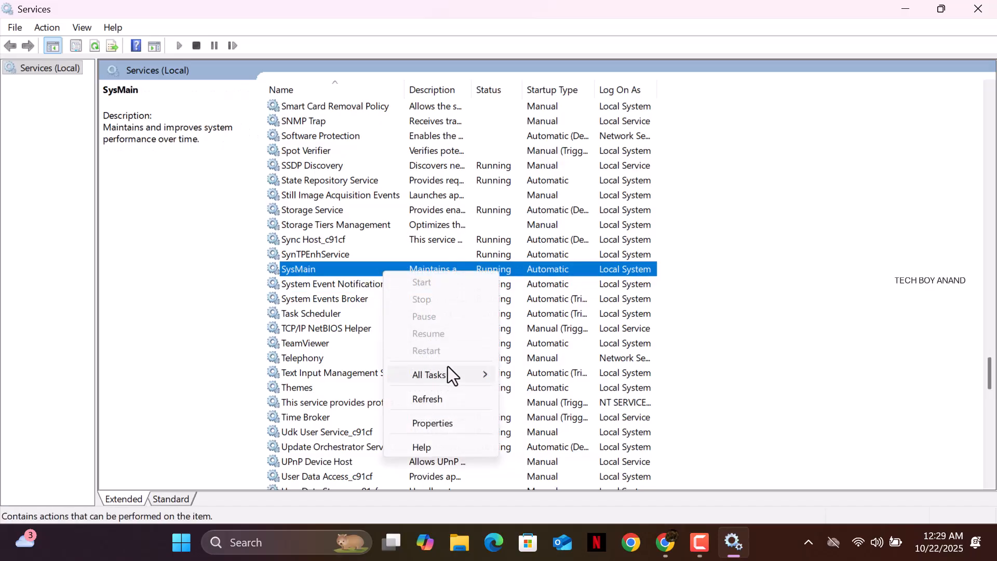
mouse_move(448, 367)
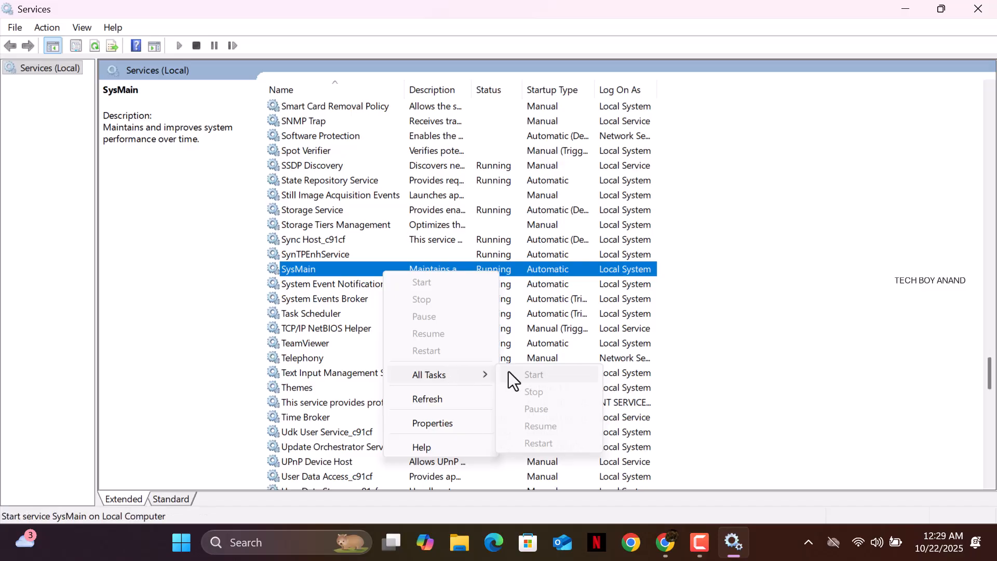
click(356, 262)
double_click(355, 265)
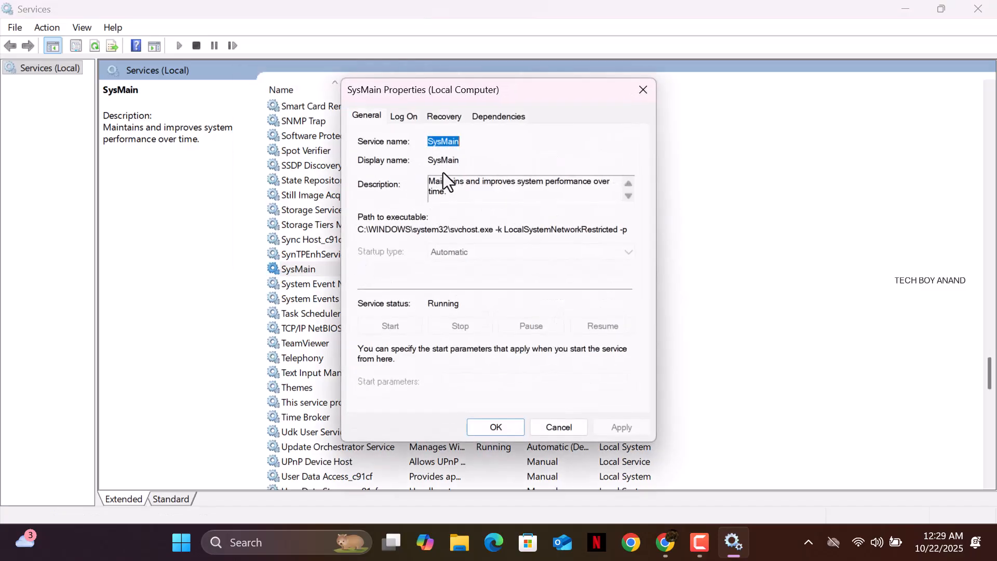
drag(407, 100, 404, 110)
click(412, 123)
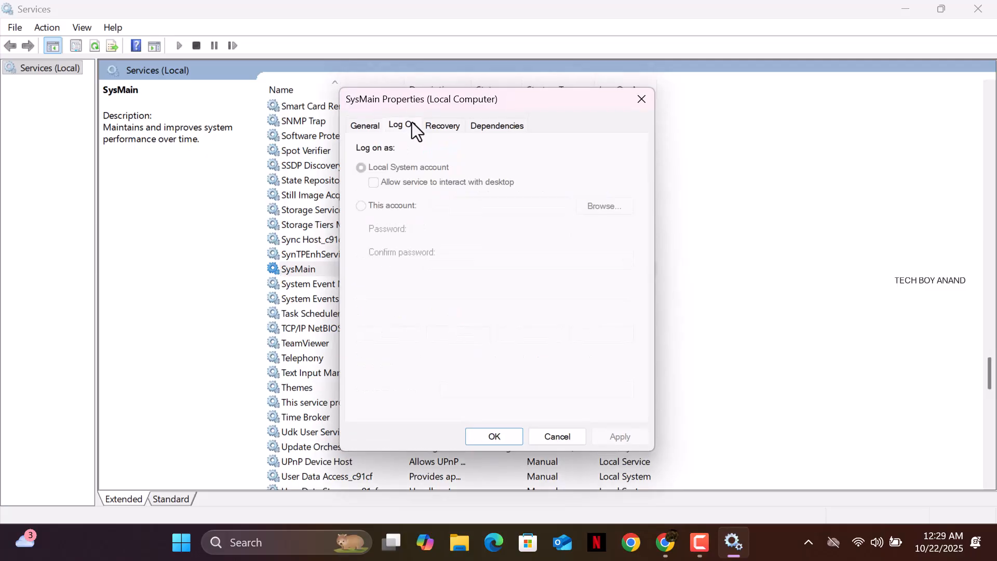
click(440, 126)
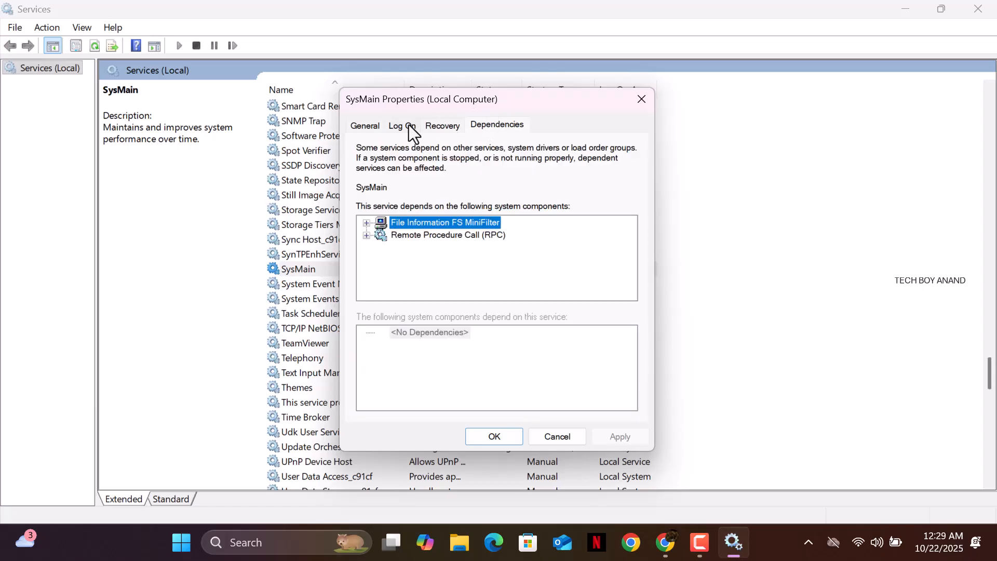
click(379, 127)
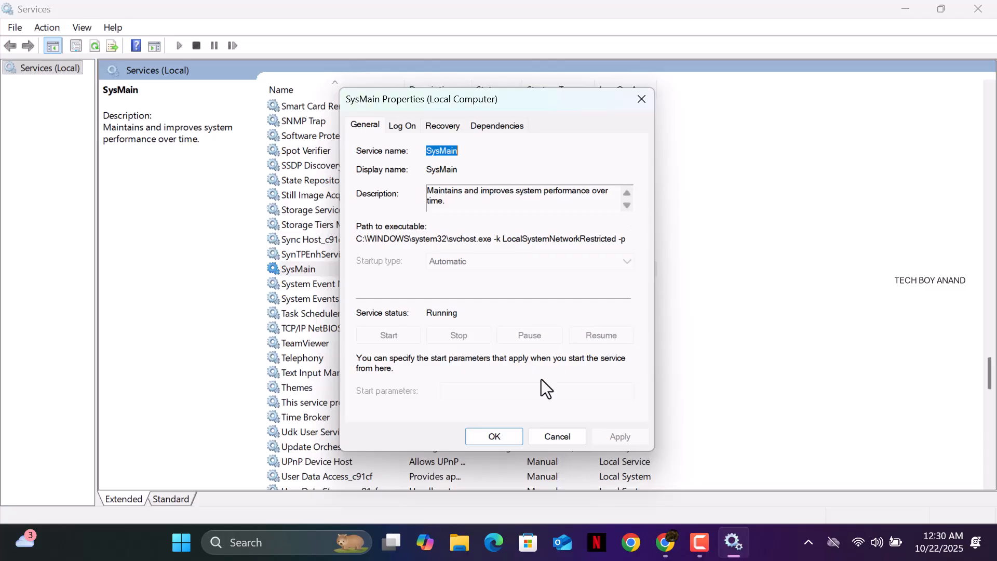
click(497, 437)
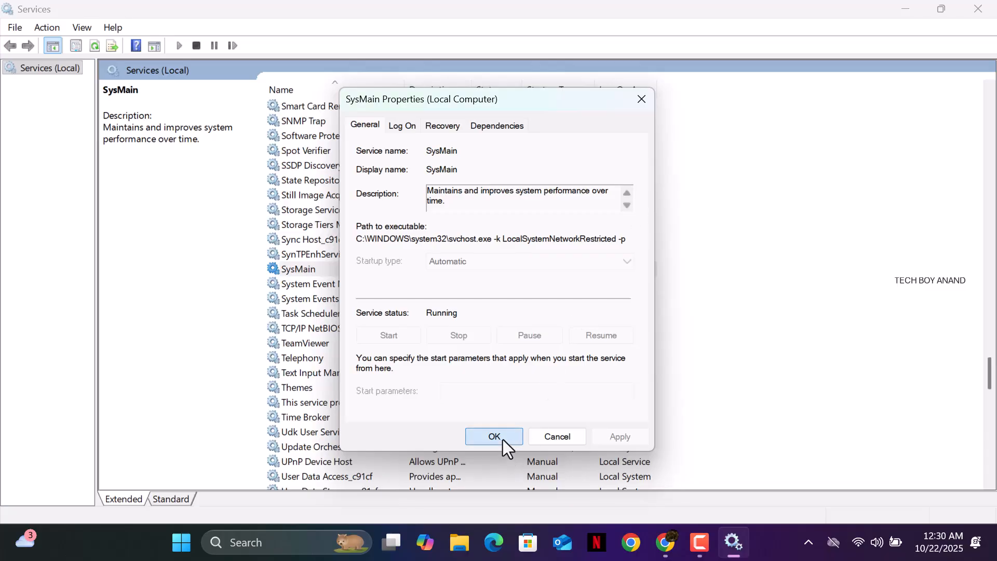
right_click(322, 268)
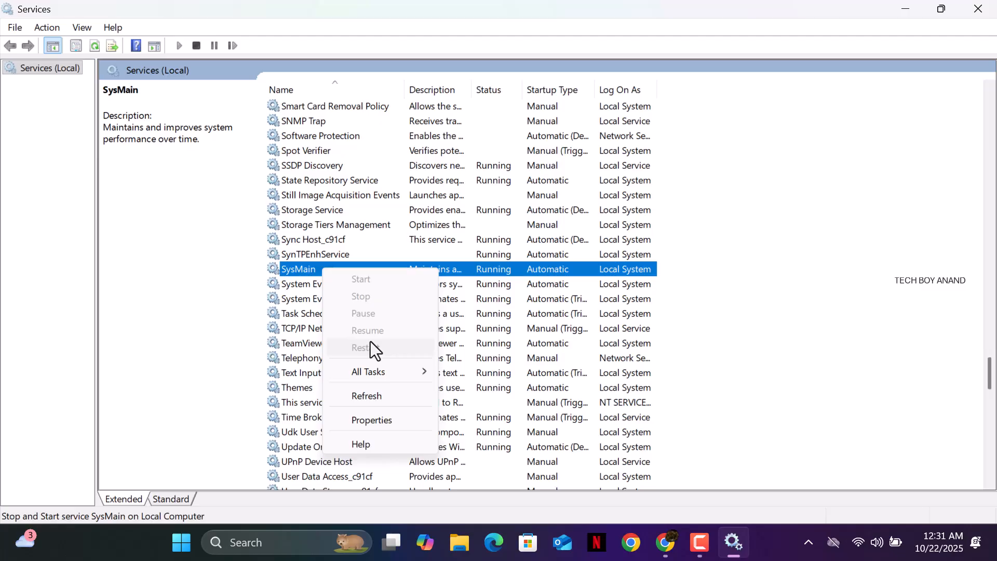
click(450, 270)
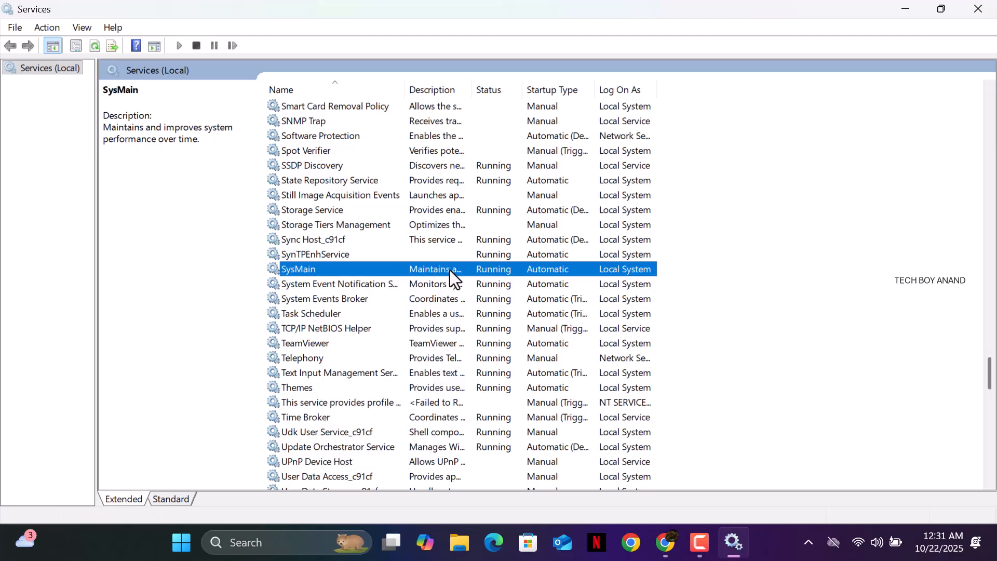
right_click(450, 270)
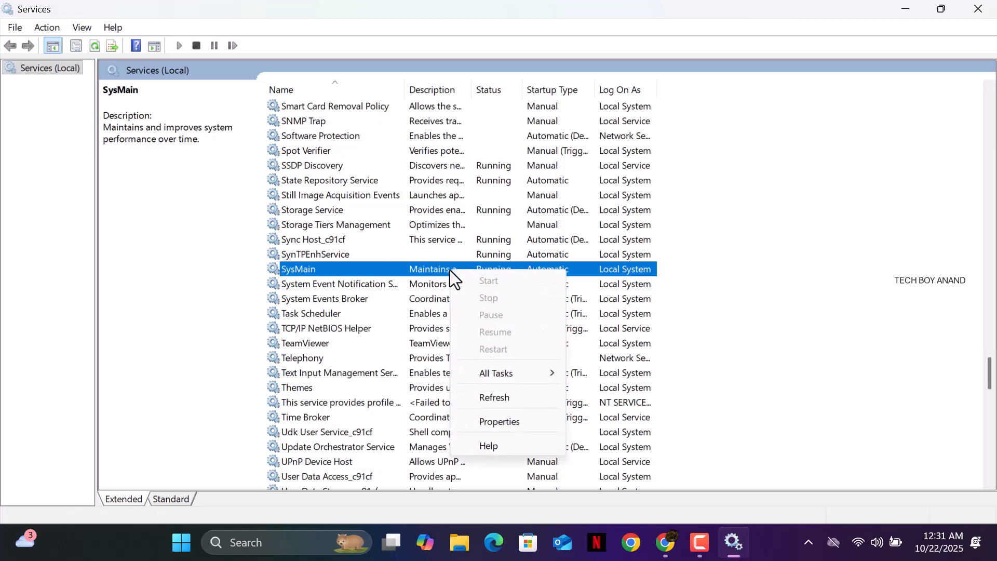
click(492, 397)
right_click(370, 273)
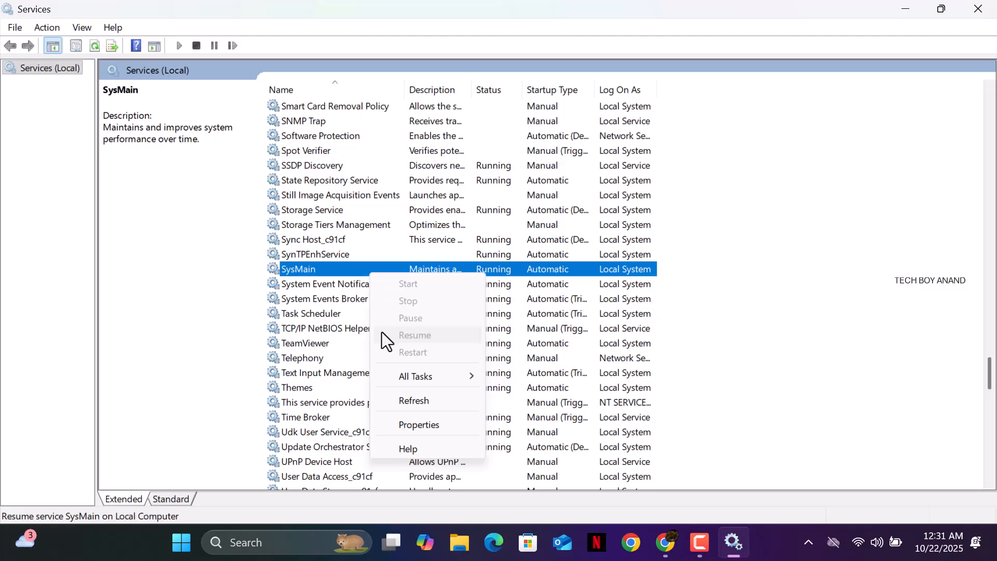
right_click(354, 269)
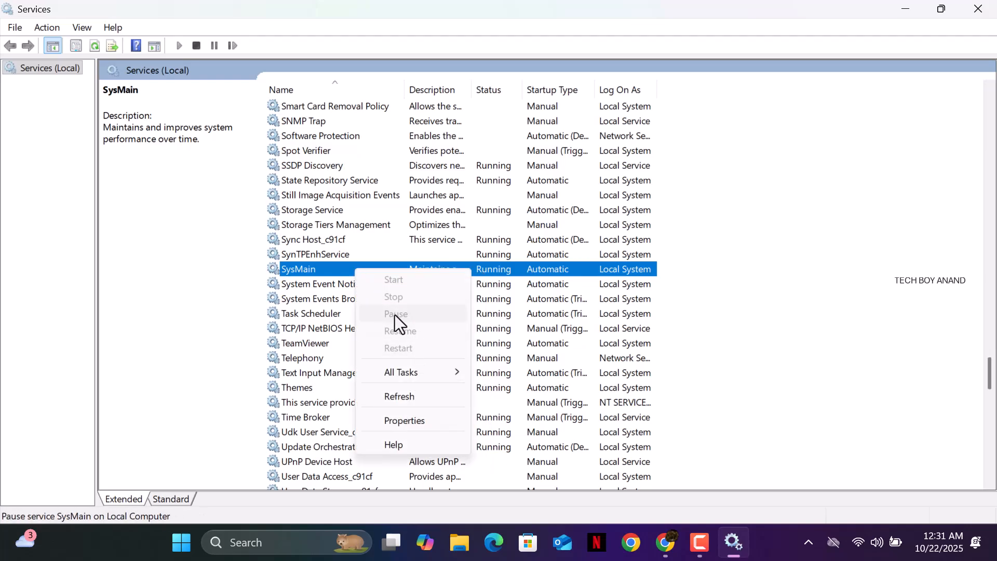
mouse_move(414, 374)
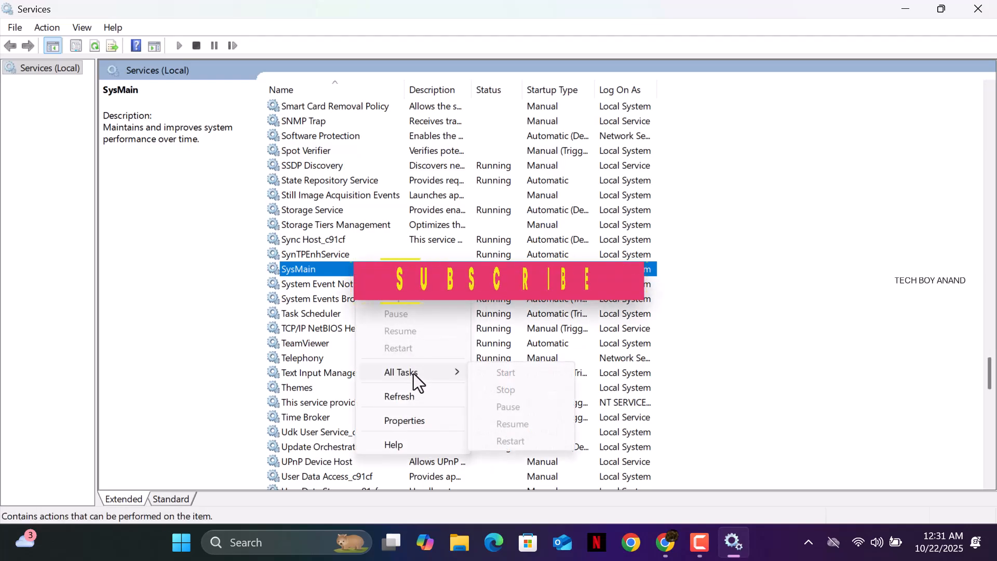
click(399, 396)
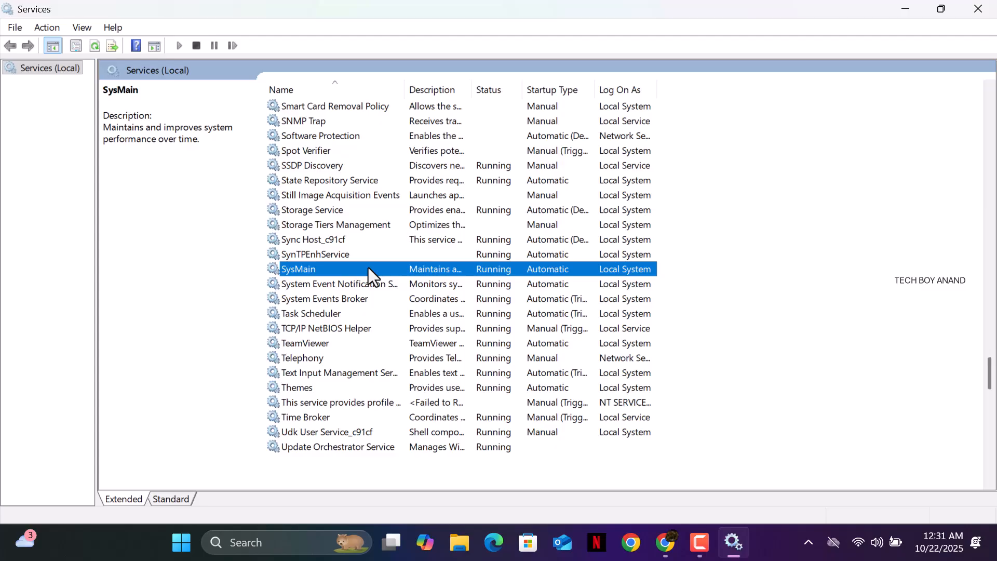
right_click(396, 269)
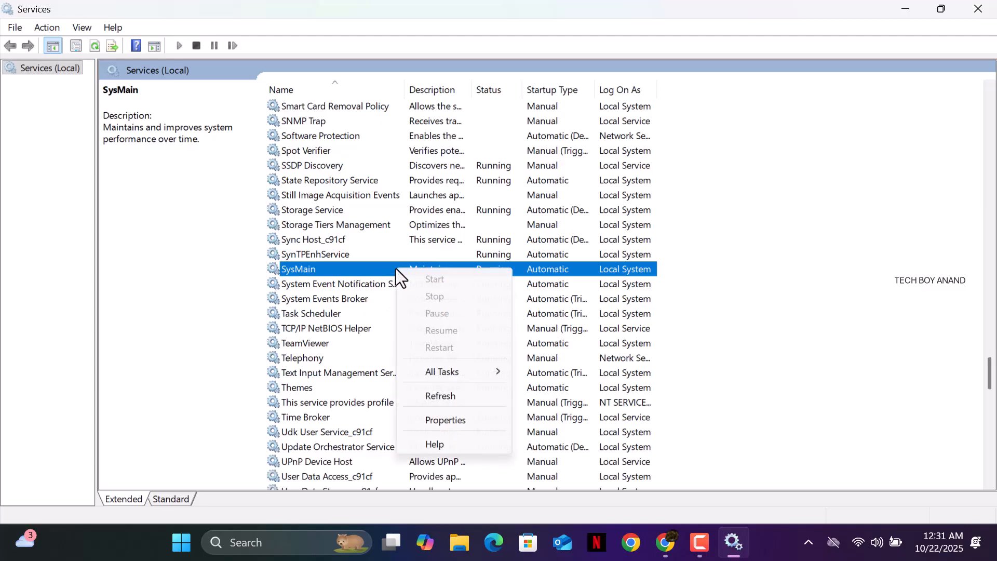
click(361, 269)
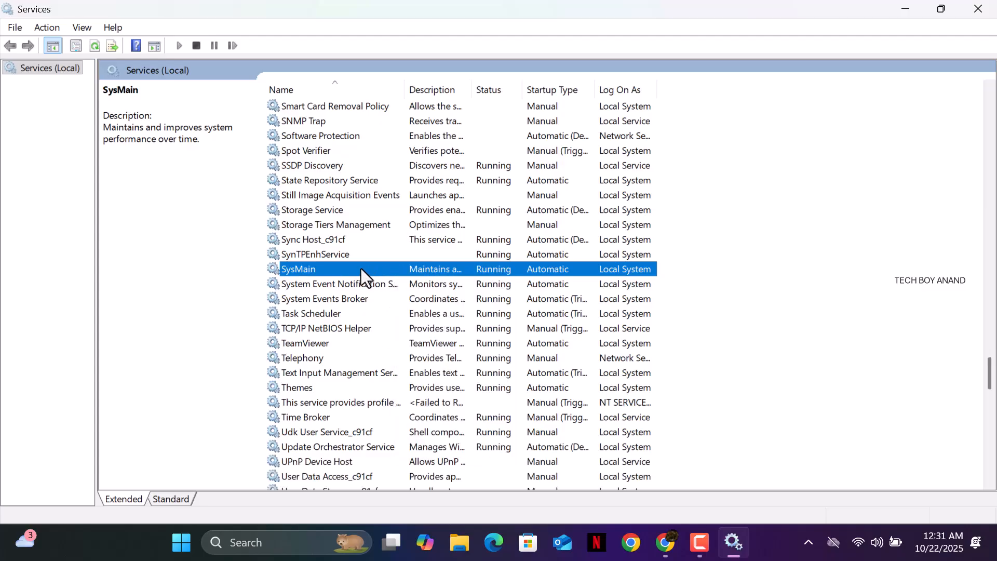
right_click(361, 269)
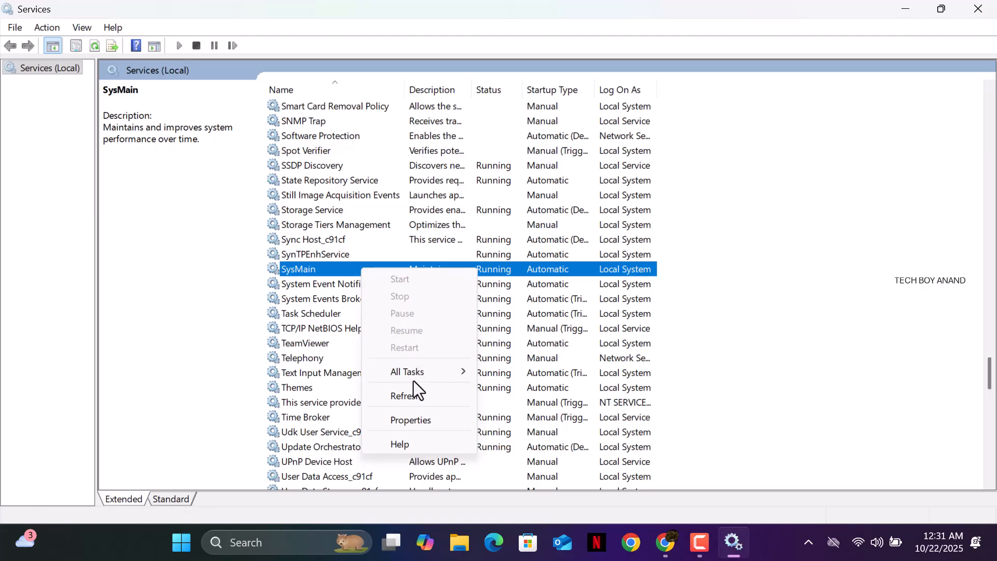
mouse_move(412, 378)
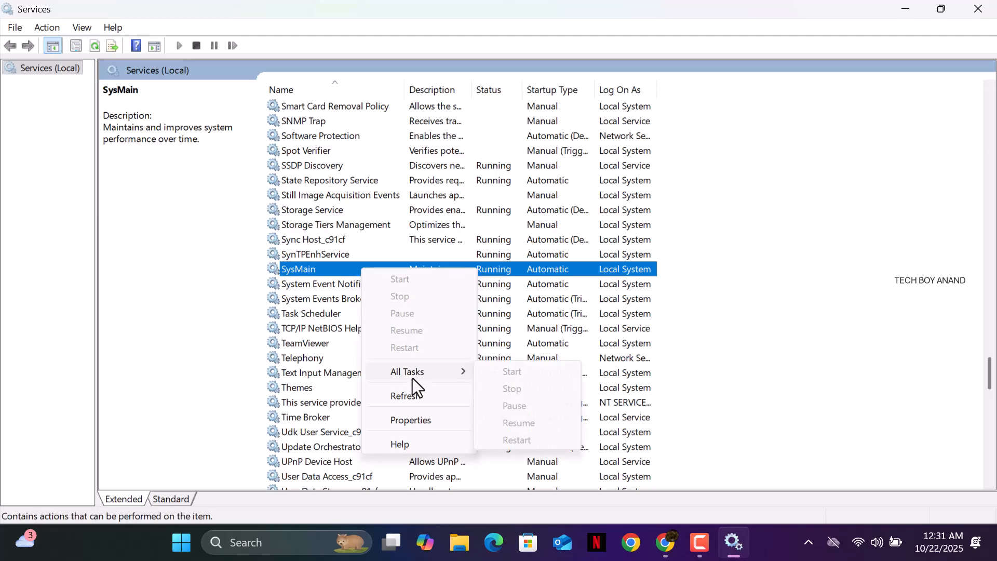
click(434, 398)
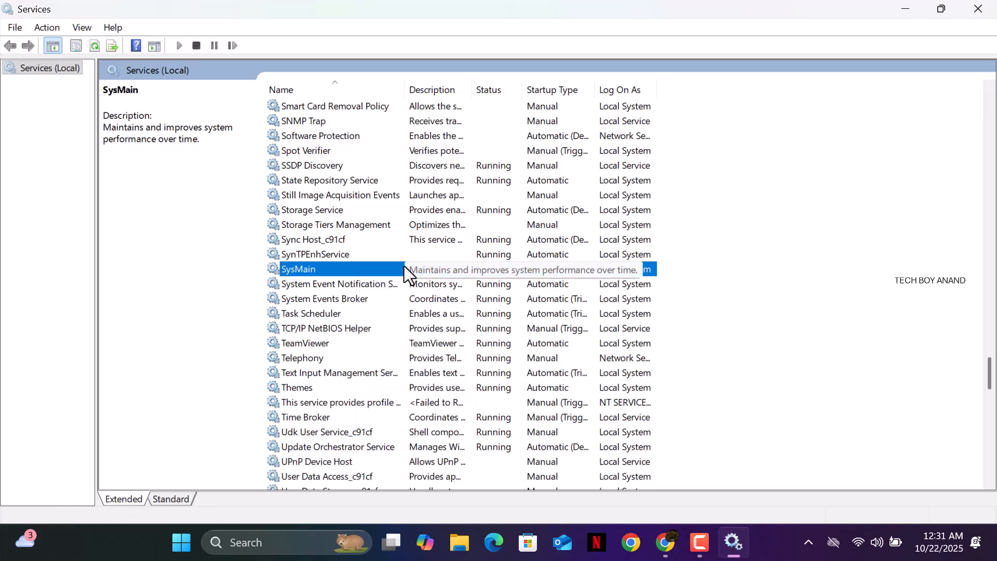
double_click(405, 266)
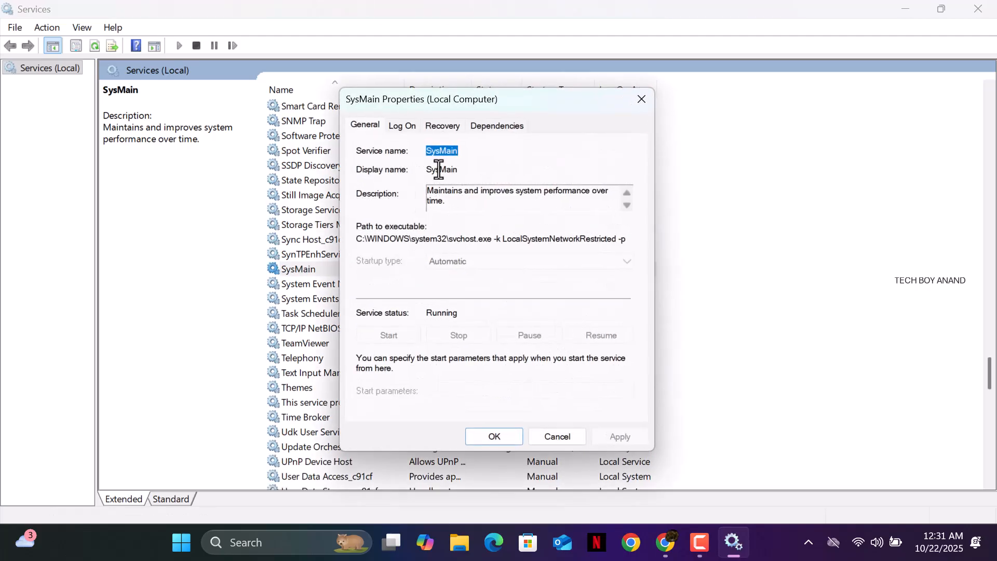
click(403, 125)
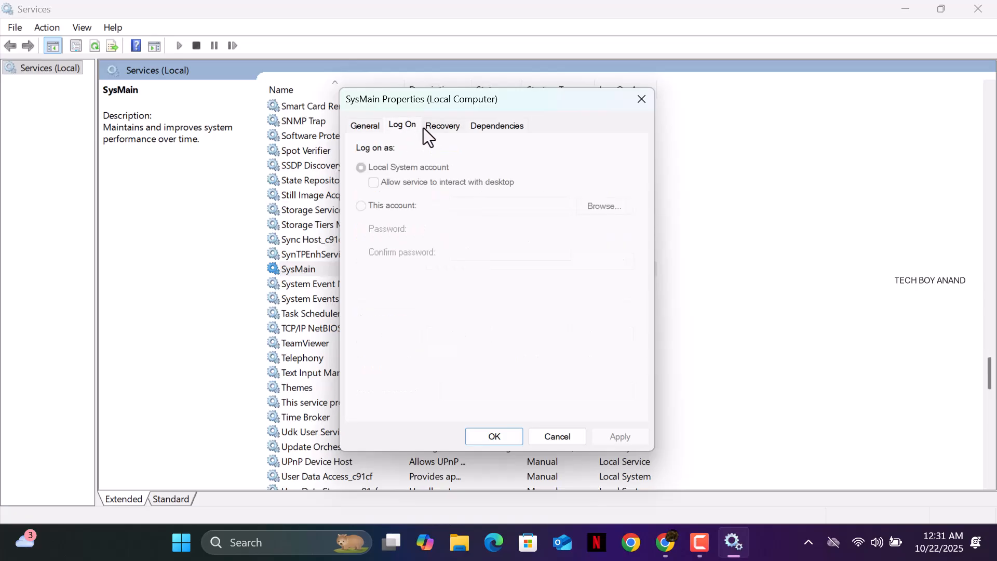
click(424, 126)
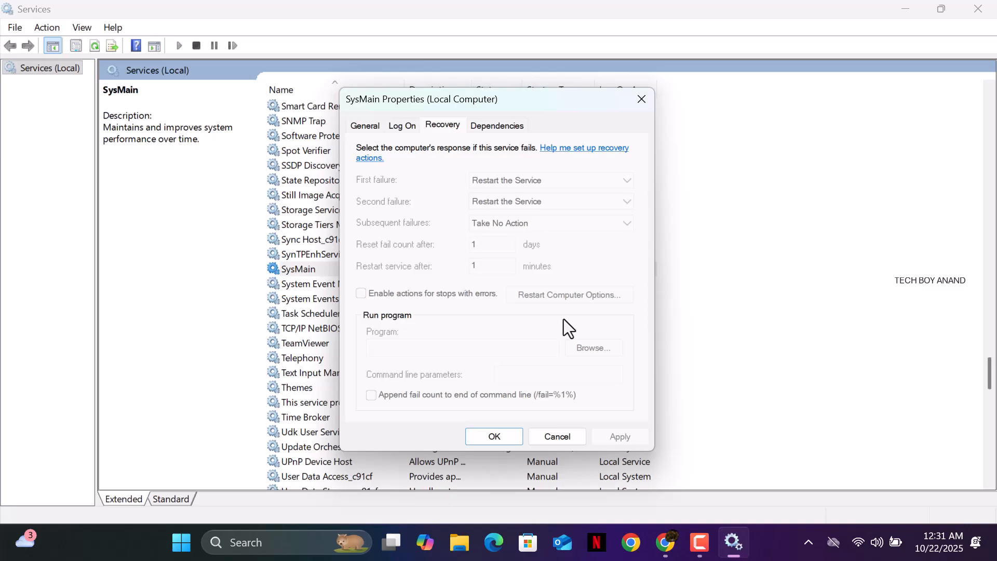
click(503, 443)
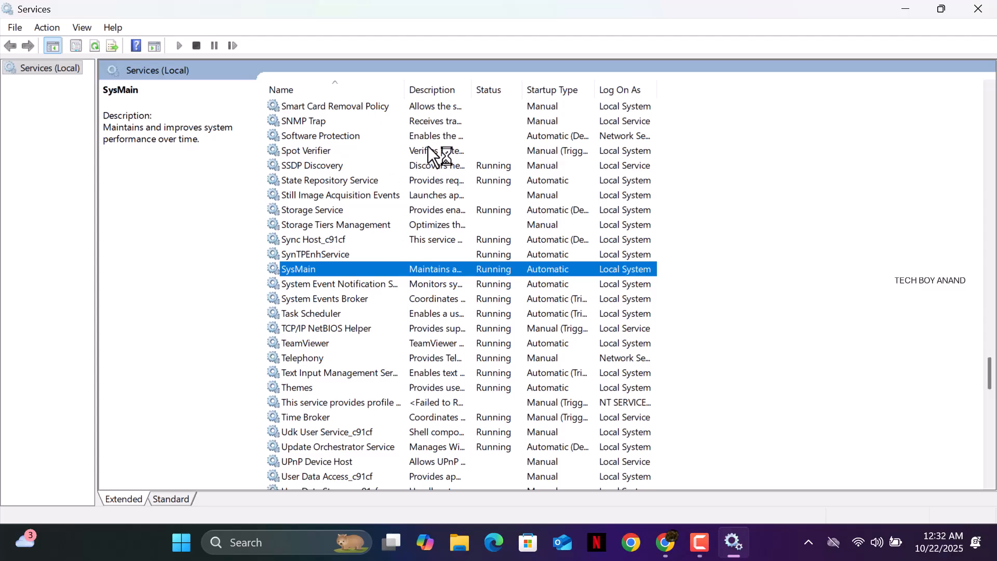
Close Services and launch Command Prompt as administrator from a 'cmd' search, entering the UAC PIN
click(978, 10)
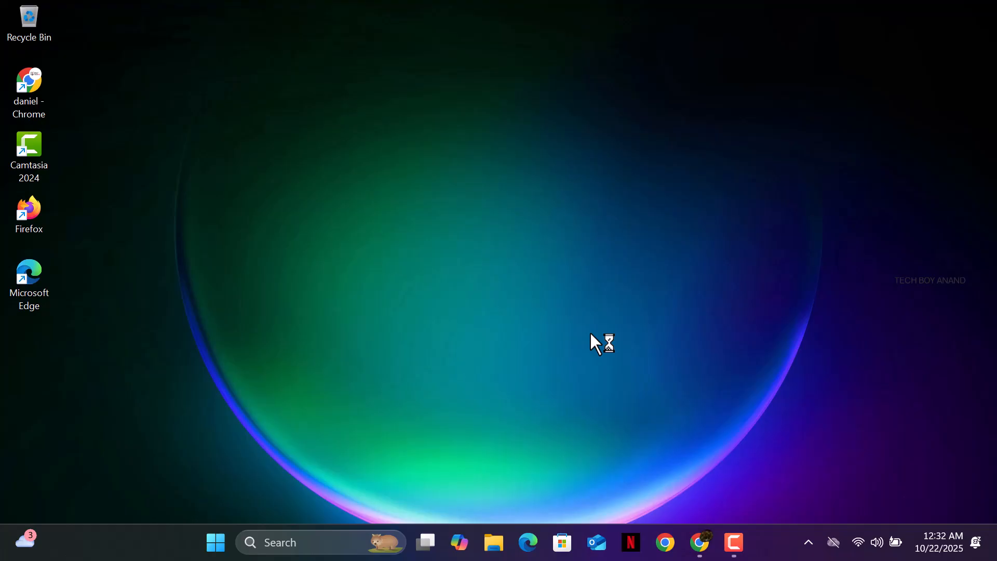
click(338, 545)
text(cmd)
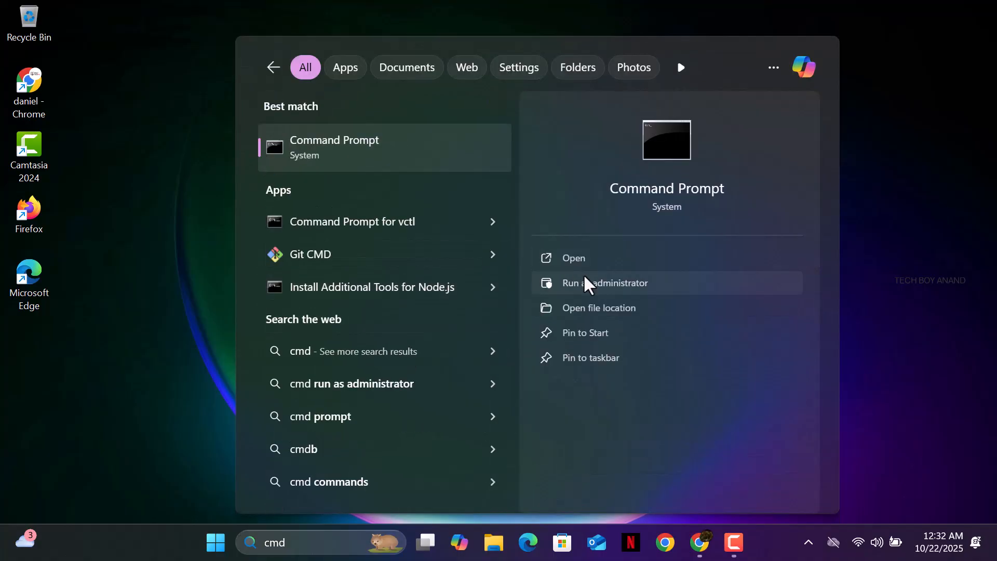
click(587, 284)
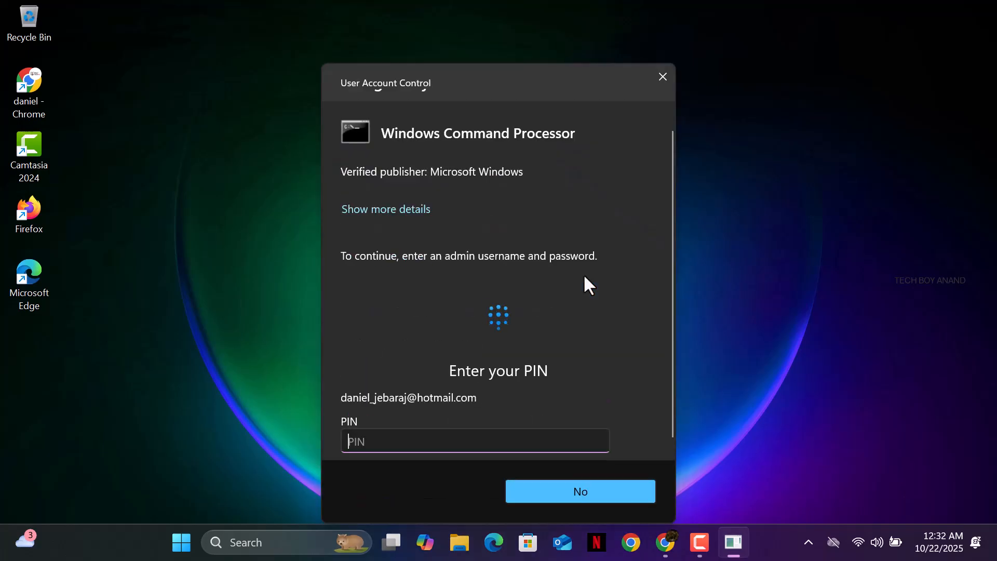
text(****)
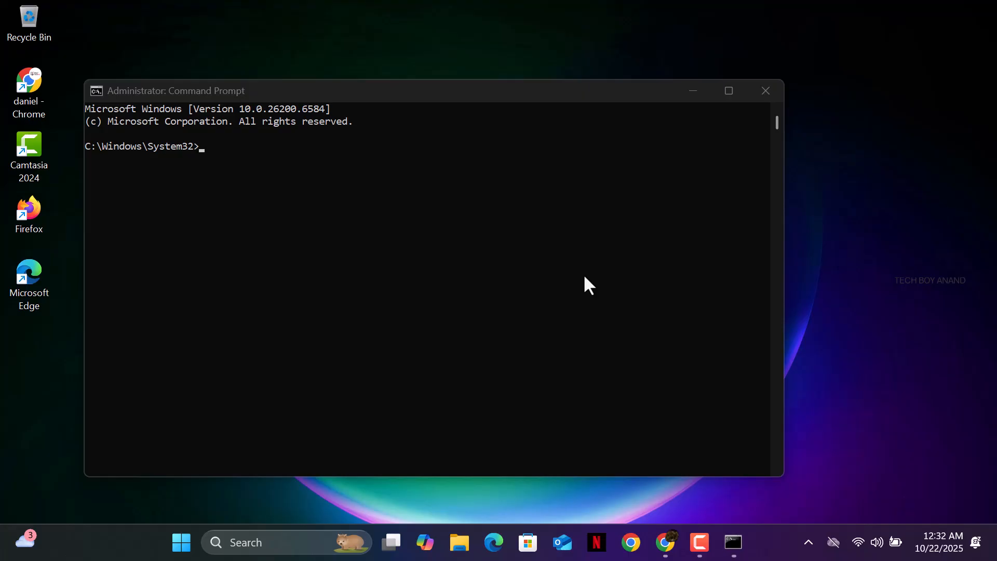
Run sfc /scannow in the administrator console and let verification reach 100%
click(367, 237)
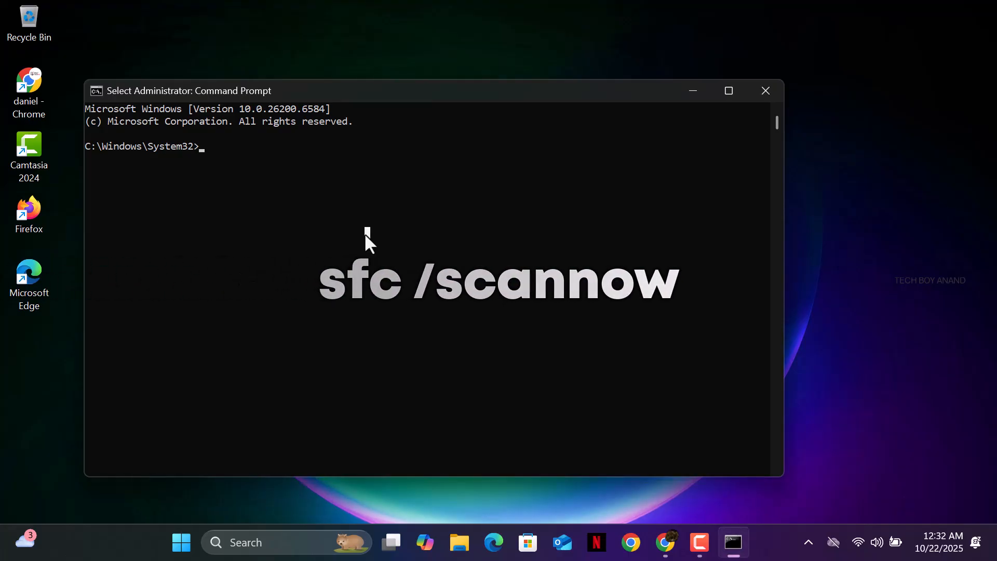
text(sfc /a)
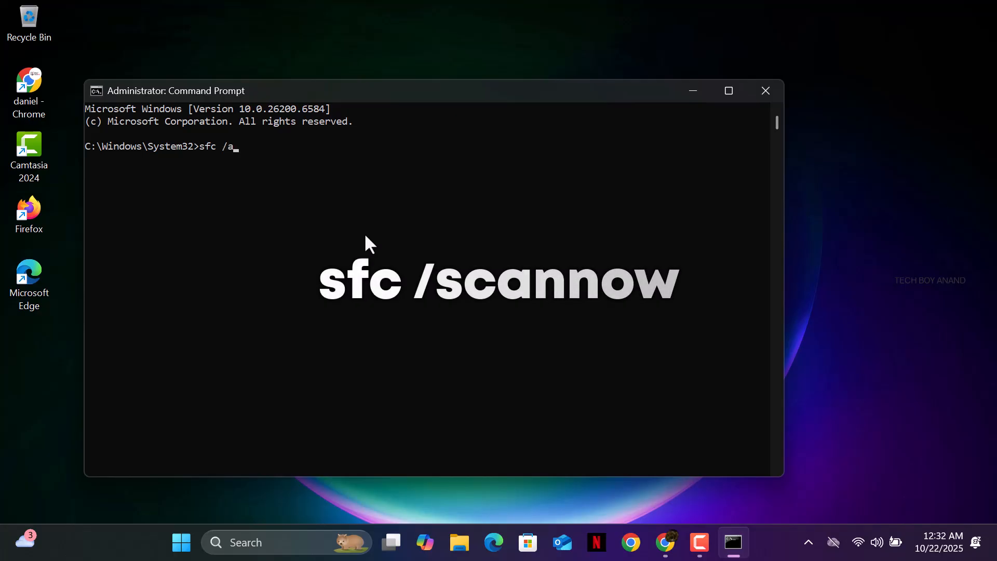
key(BackSpace)
text(scan)
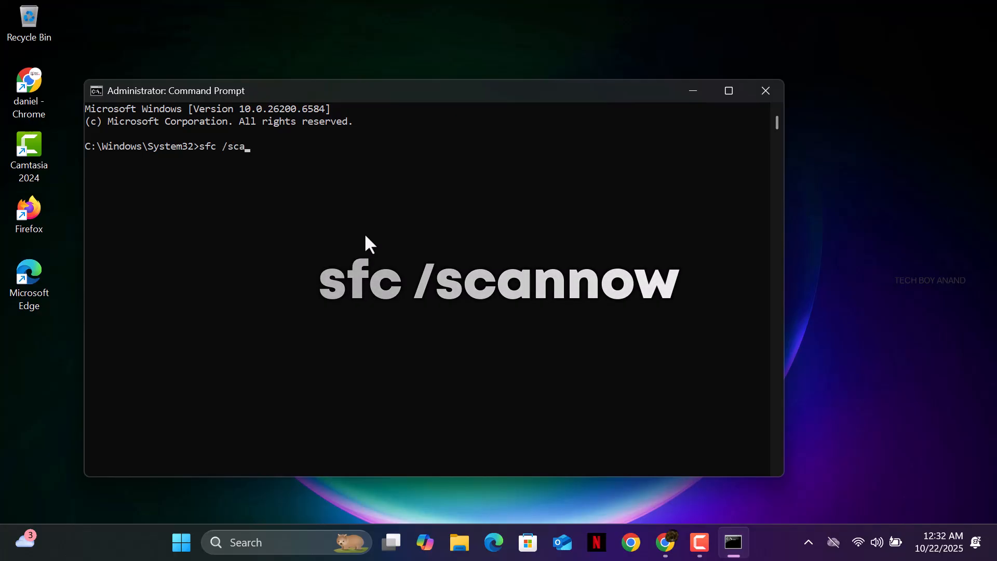
text(now)
key(Return)
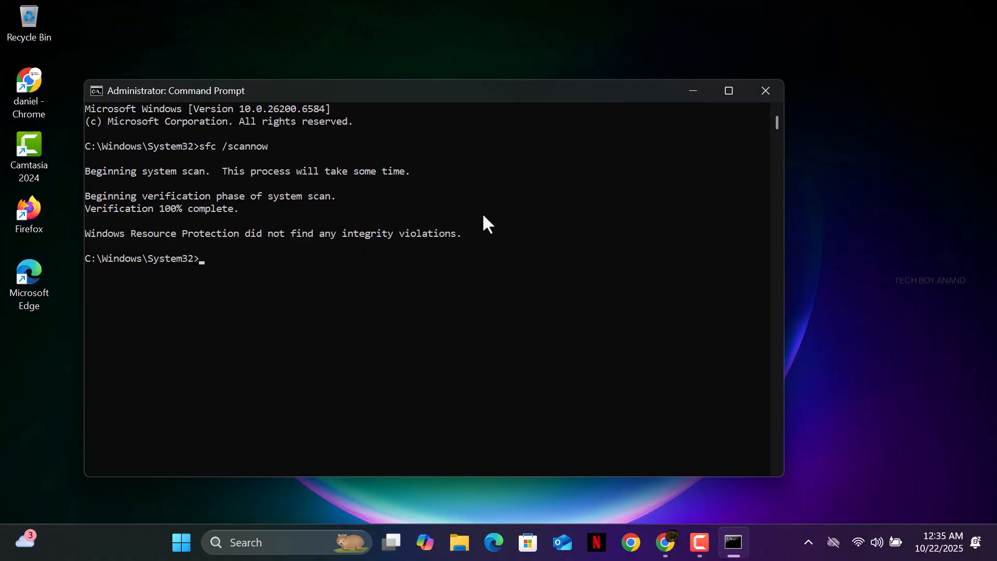
Close the Command Prompt window and bring Camtasia to the front
click(768, 96)
click(727, 560)
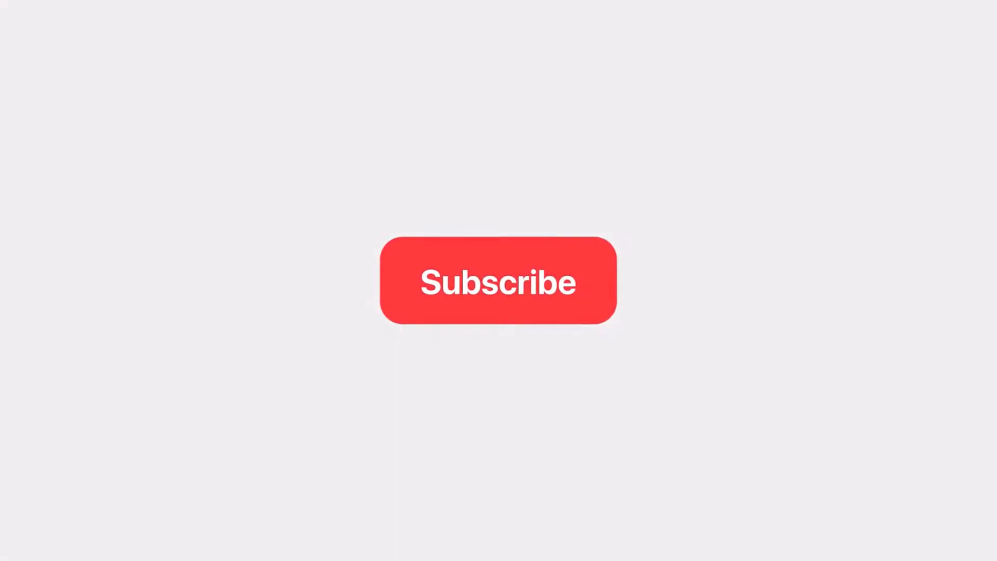